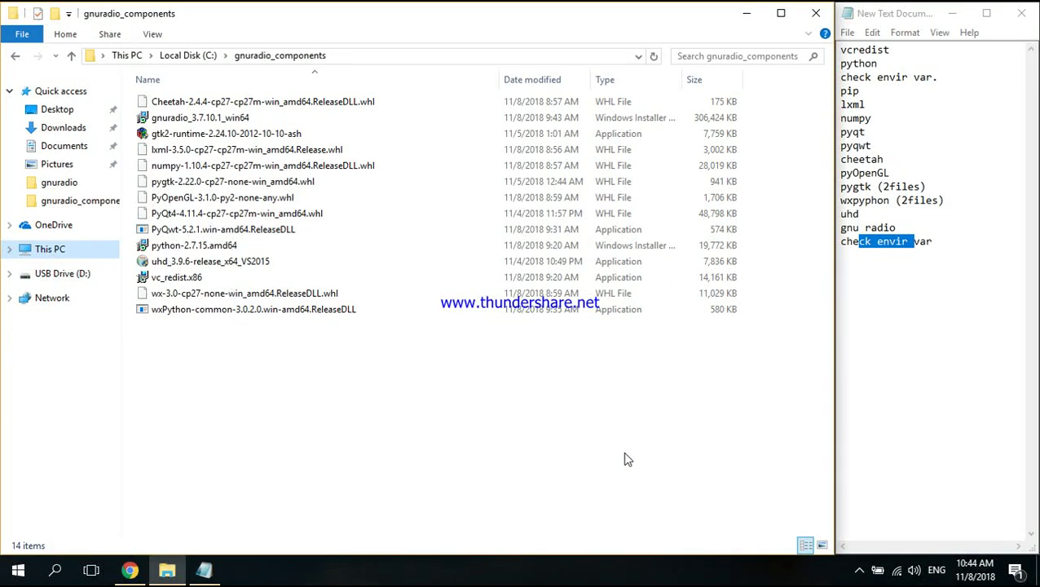
Open the gnuradio_components folder on Local Disk (C:), going there from This PC
left_click(550, 440)
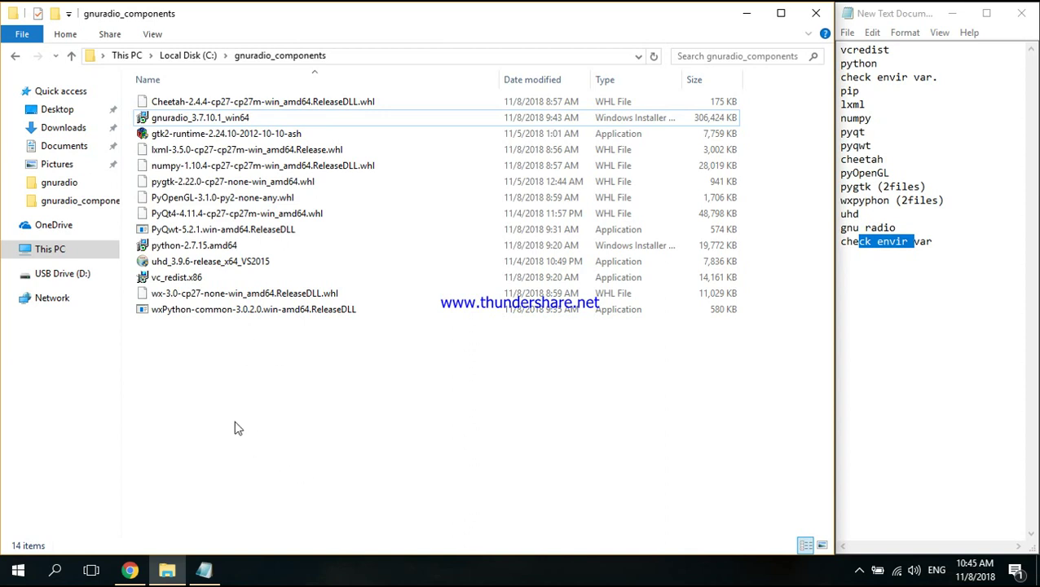
left_click(71, 248)
double_click(224, 217)
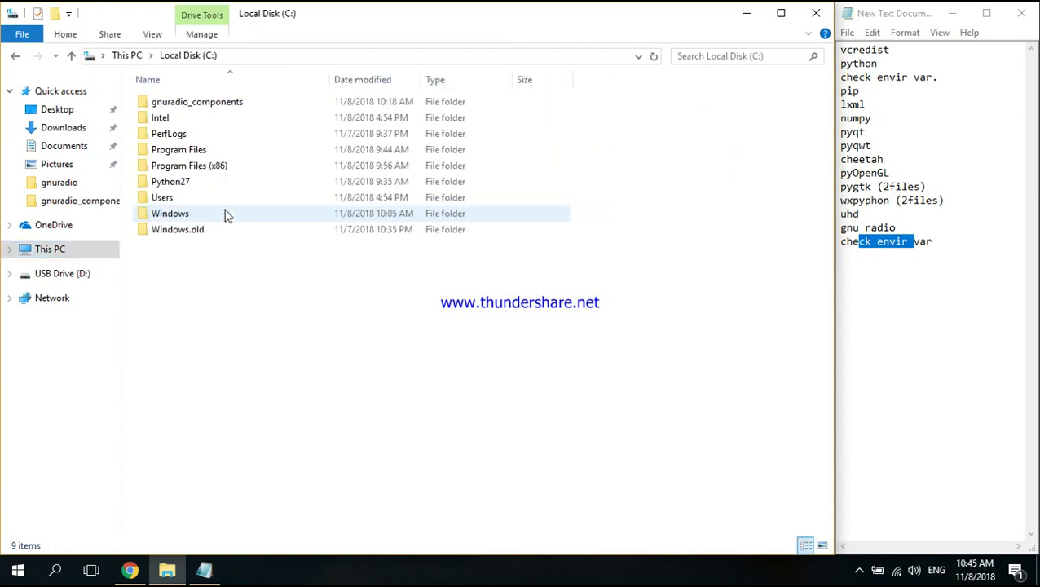
double_click(224, 102)
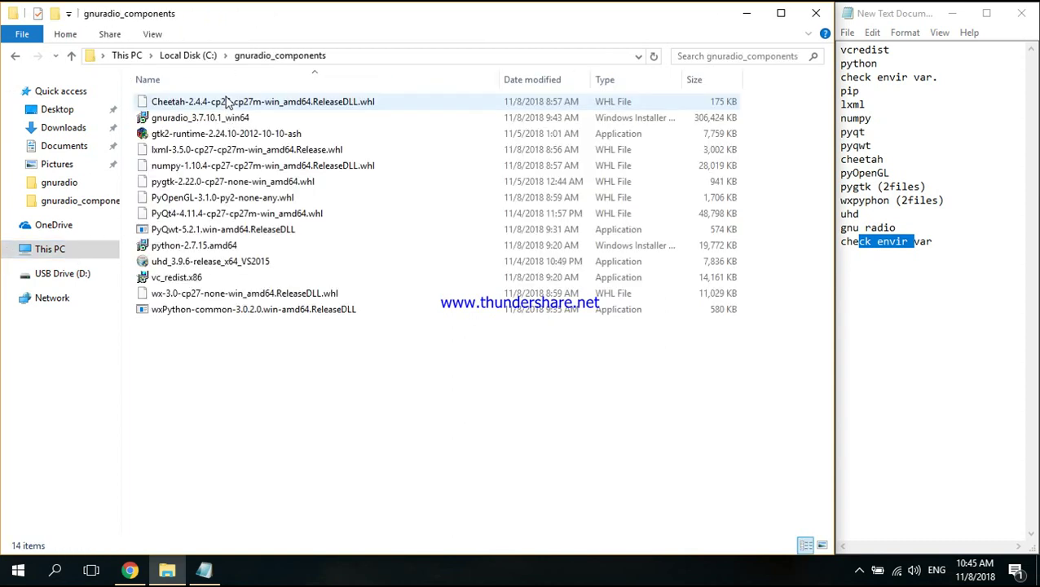
Launch the vc_redist.x86 installer from the gnuradio_components folder and close its setup window without changing the installation
double_click(247, 283)
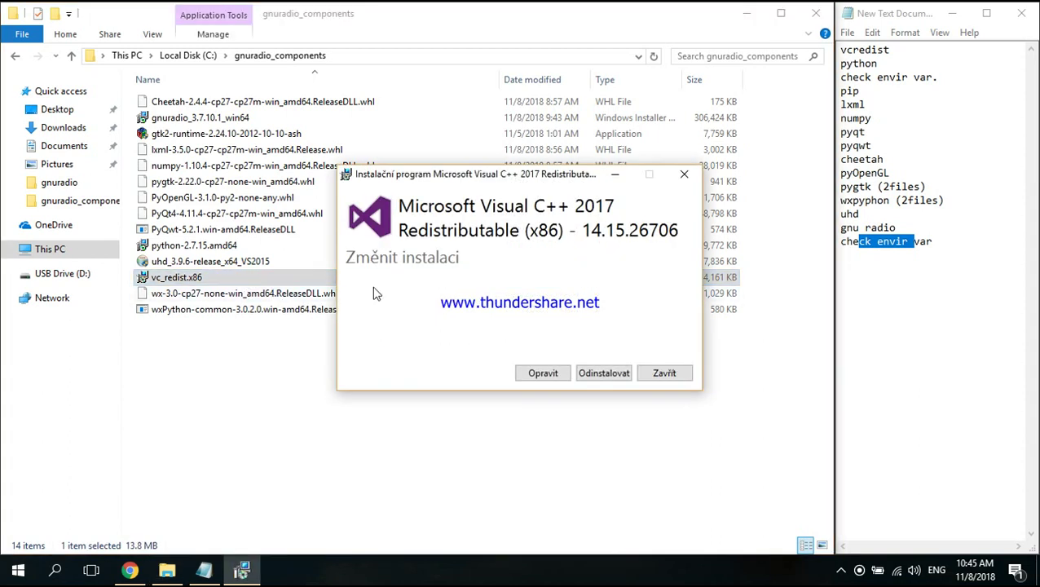
left_click(683, 375)
left_click(574, 335)
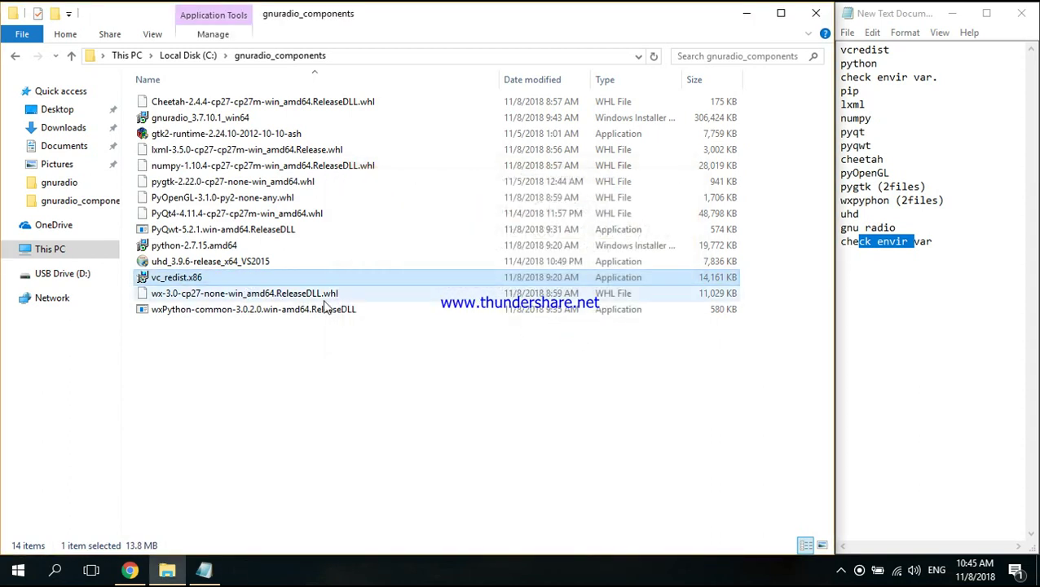
Highlight the python entry in the notes, launch the python-2.7.15.amd64 installer, and exit its setup without installing
left_click_drag(867, 64, 840, 63)
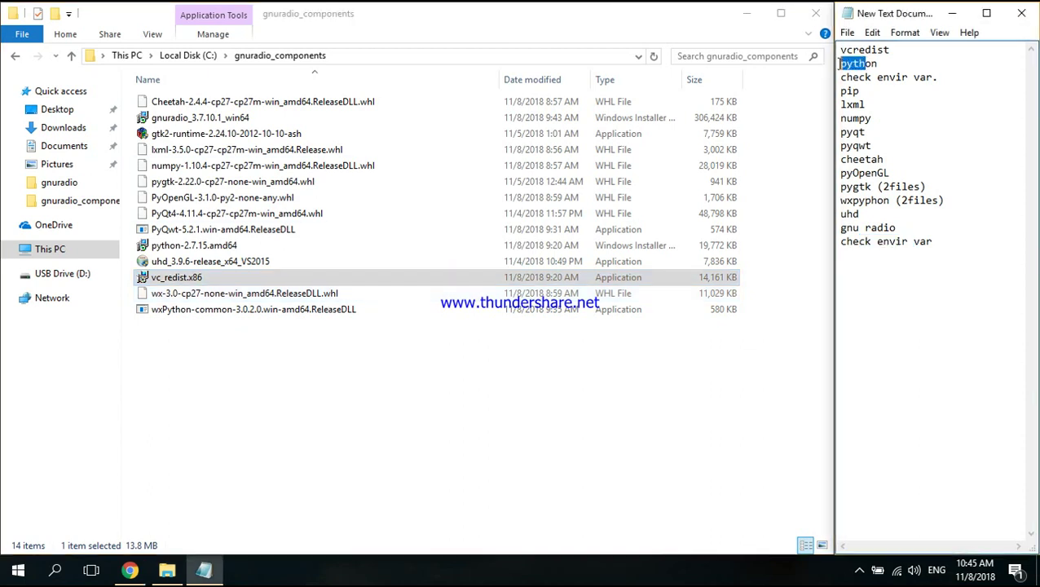
left_click(876, 64)
left_click_drag(880, 64, 847, 63)
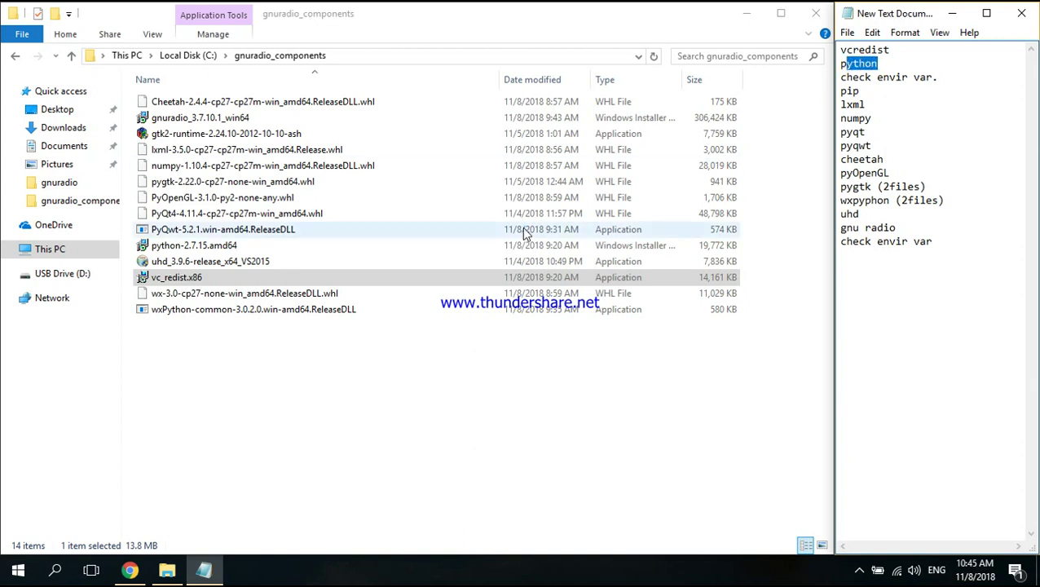
left_click(192, 247)
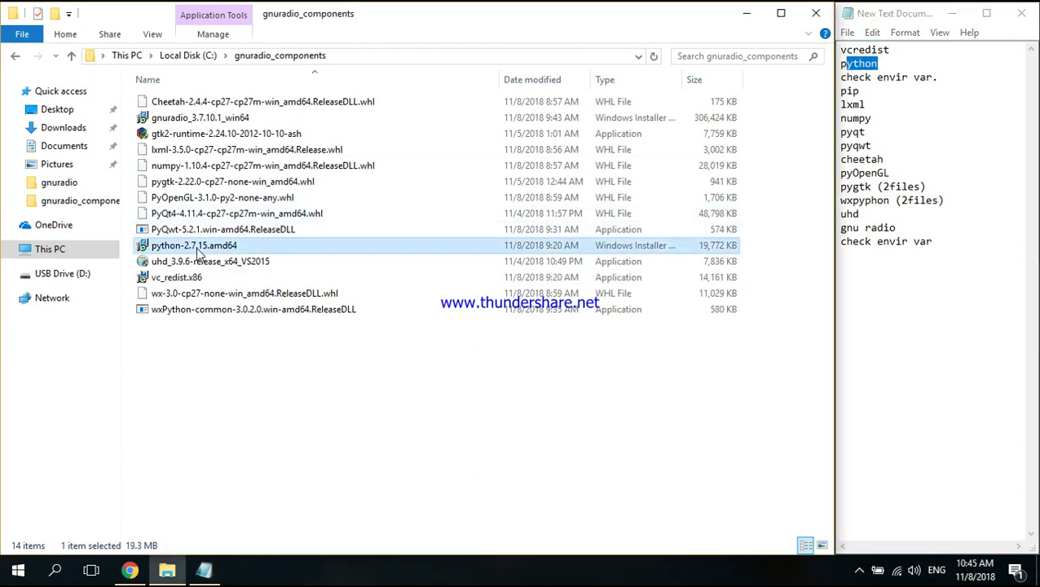
double_click(204, 253)
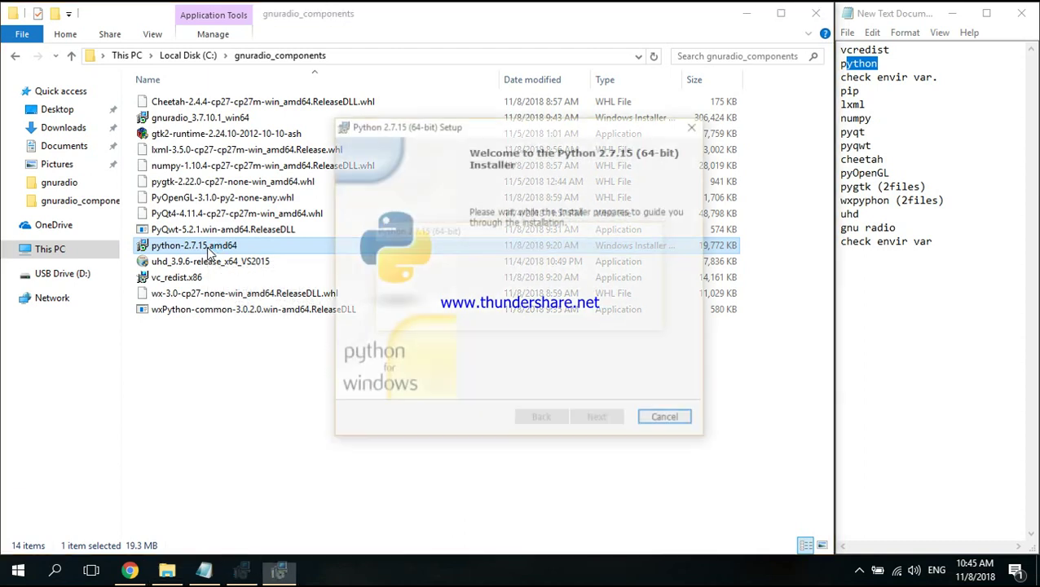
left_click(696, 127)
left_click(499, 133)
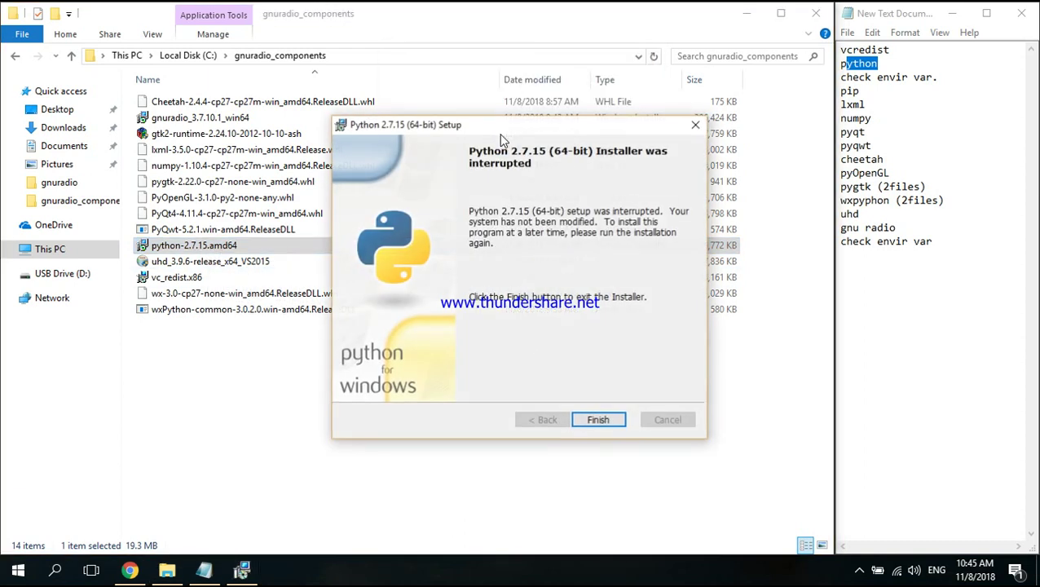
left_click(596, 420)
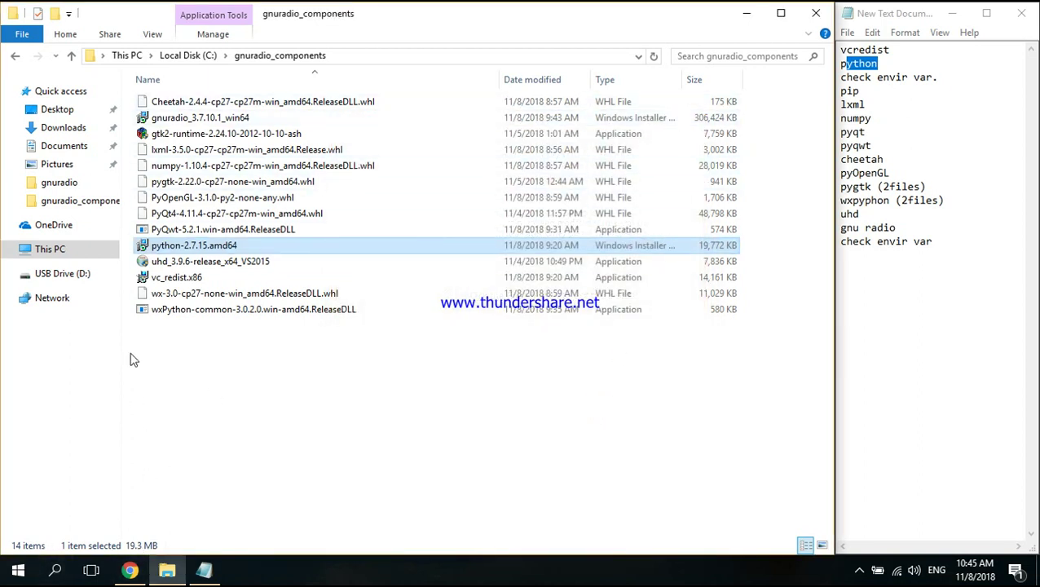
Open the system Path environment variable from the computer's advanced system settings and check its C:\Python27 and C:\Python27\Scripts entries
right_click(92, 253)
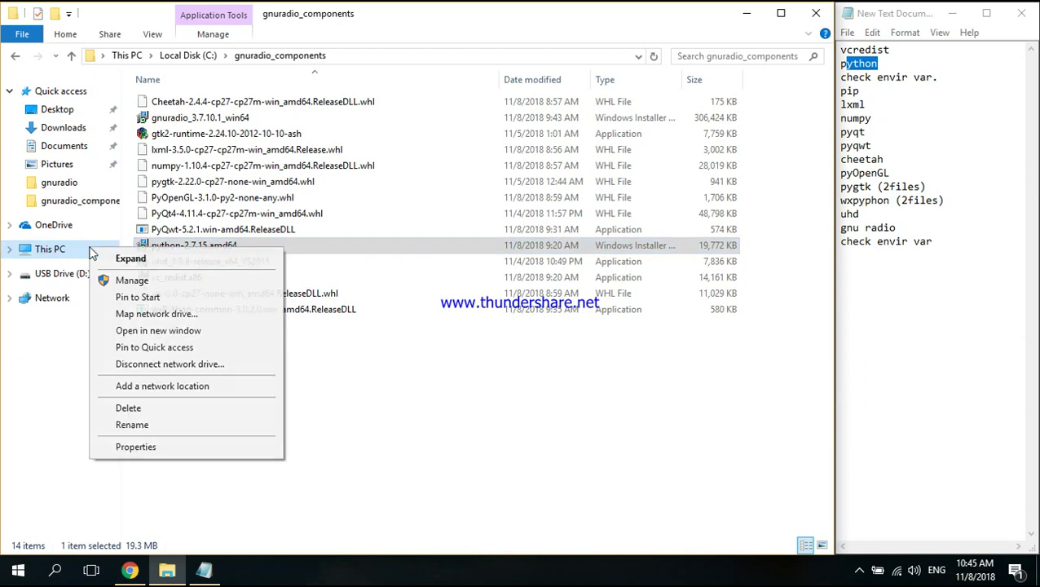
left_click(144, 448)
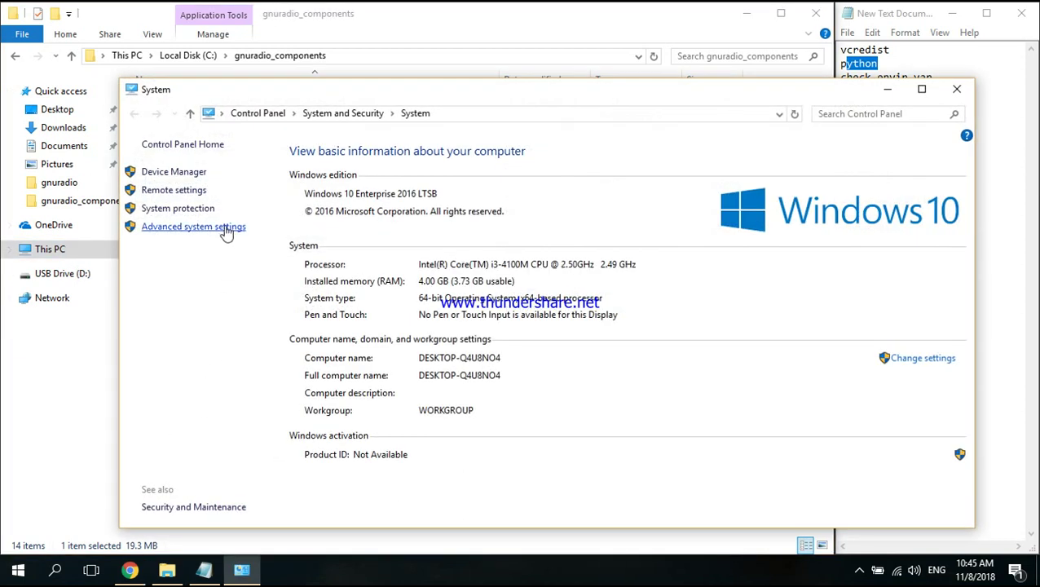
left_click(227, 230)
left_click(269, 343)
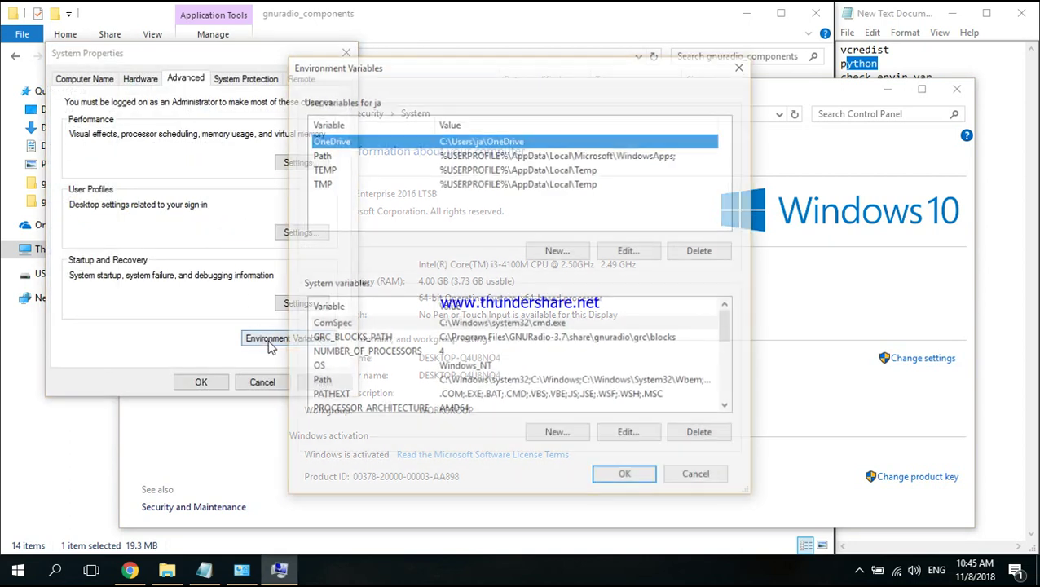
left_click(437, 383)
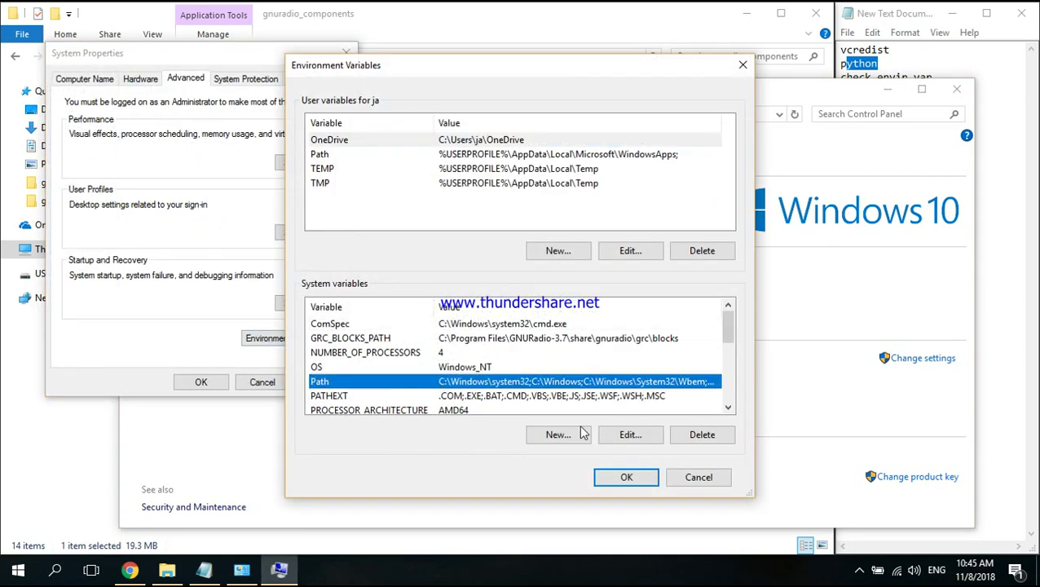
double_click(602, 383)
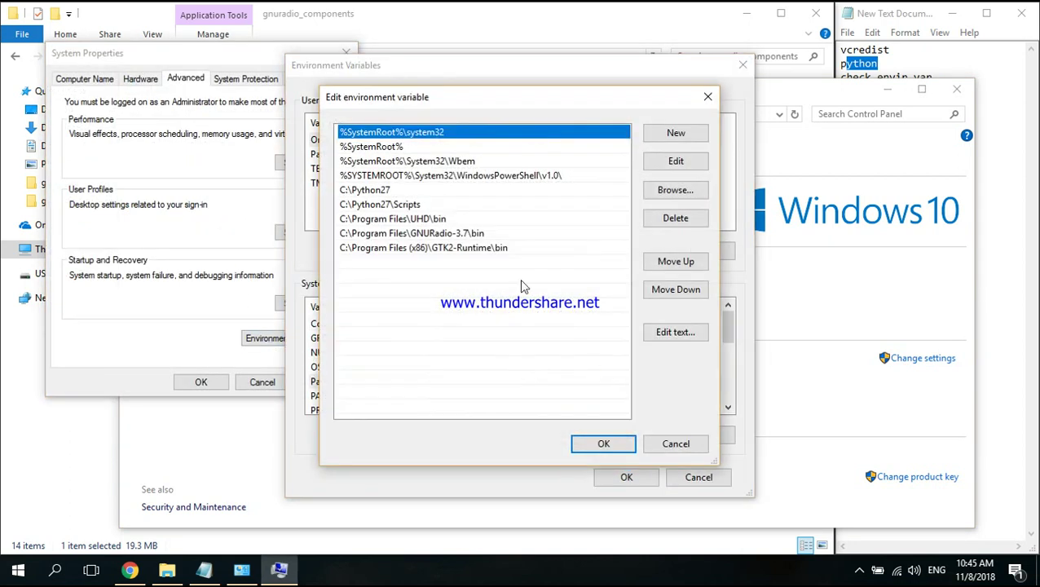
left_click(371, 193)
left_click(366, 208)
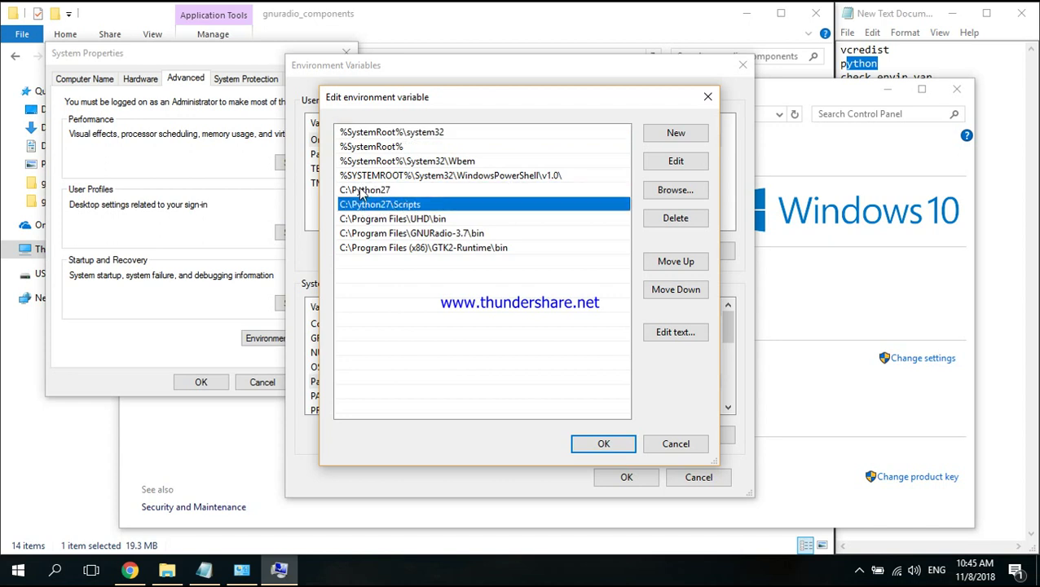
left_click(366, 192)
left_click(364, 205)
Open the Python27 folder on Local Disk (C:) in a second File Explorer window and select its full path
left_click(166, 570)
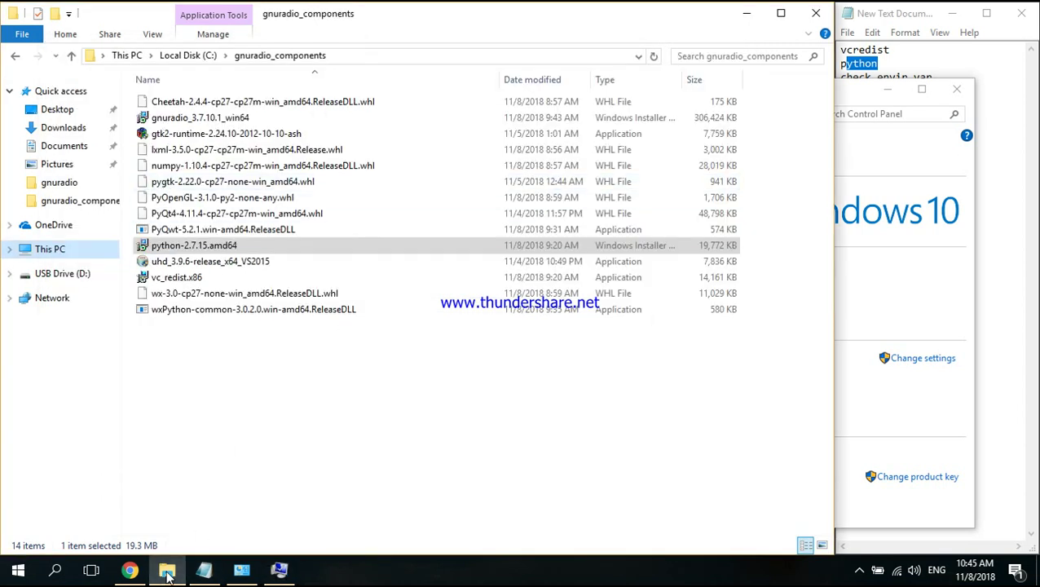
right_click(168, 572)
left_click(179, 488)
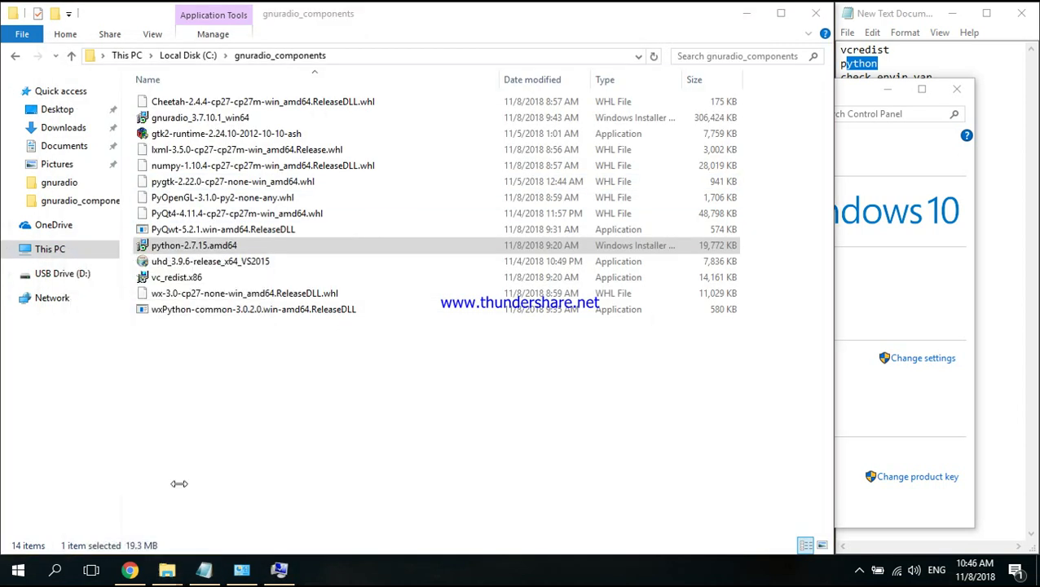
left_click(147, 322)
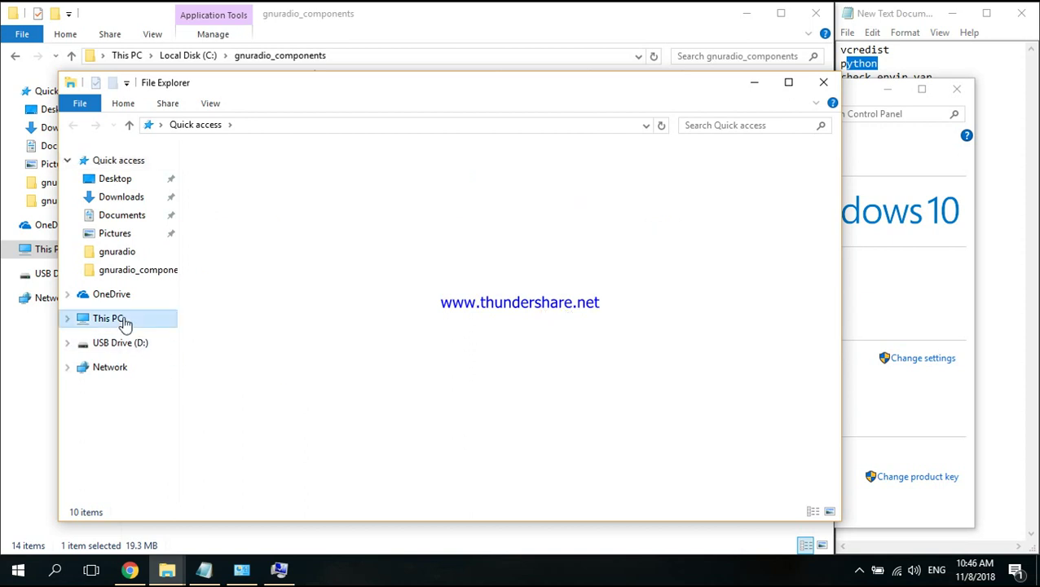
double_click(253, 297)
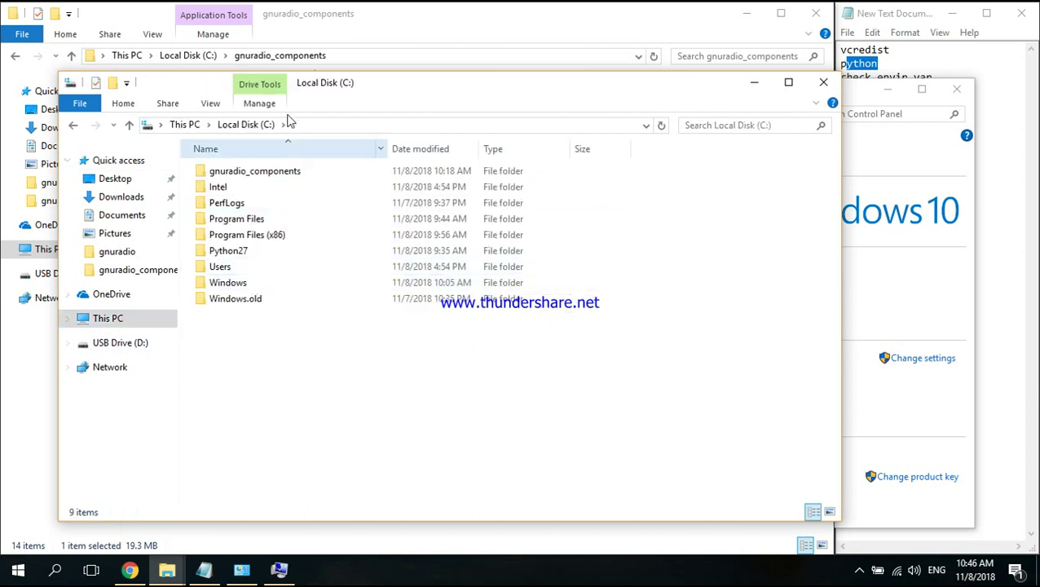
double_click(245, 251)
left_click(353, 129)
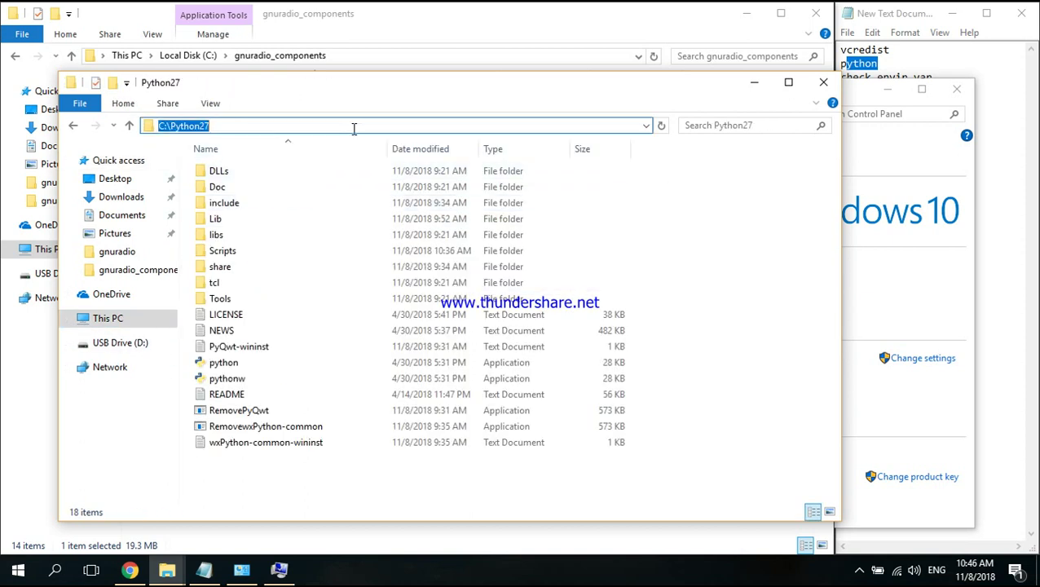
Return to the Path variable editor and try to start a new entry
left_click(279, 570)
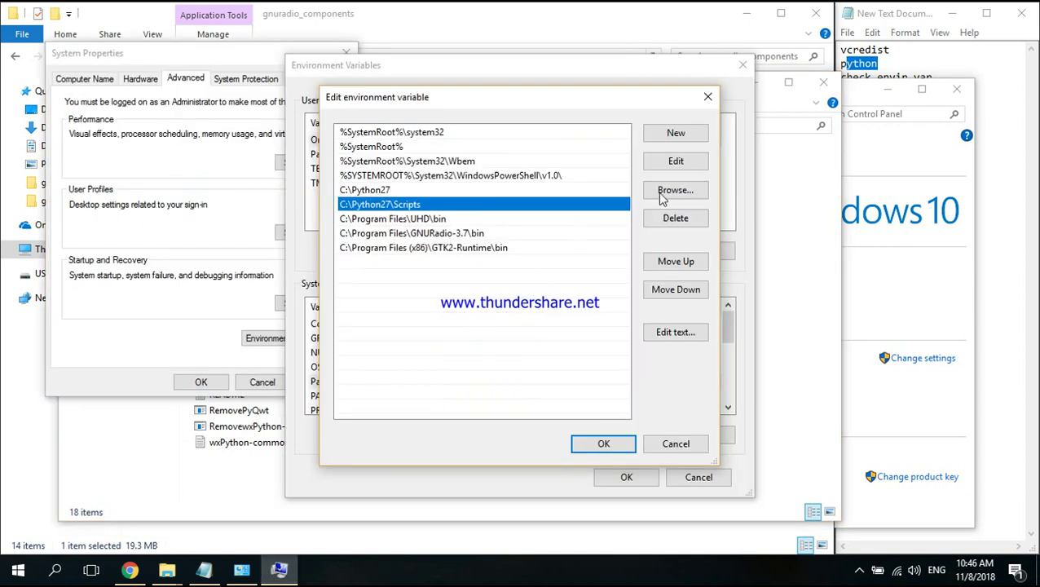
left_click(662, 137)
left_click(326, 260)
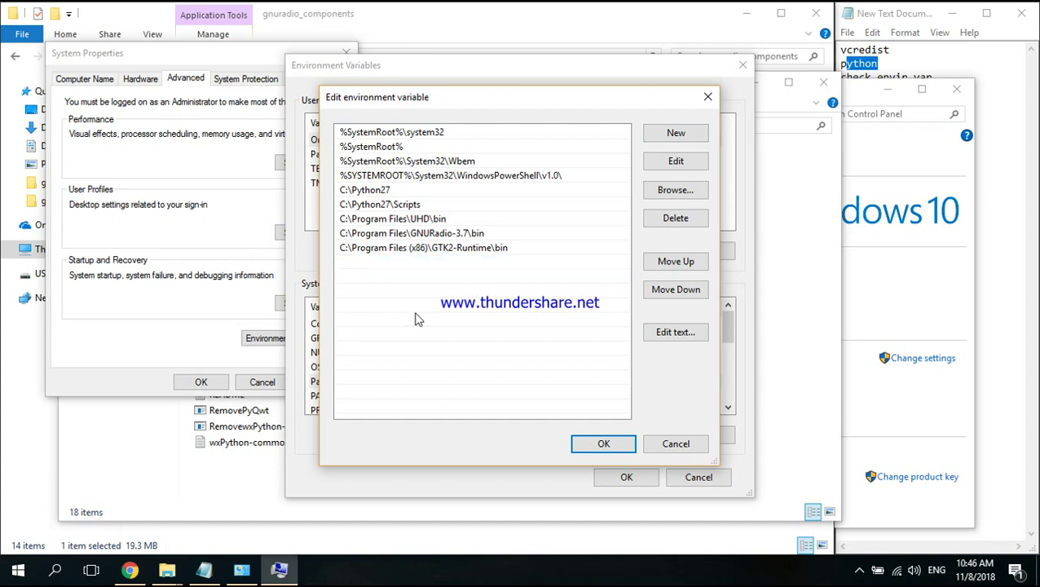
Point out the C:\Python27 and C:\Python27\Scripts entries and close the Path editor, Environment Variables and System Properties by confirming them
left_click(383, 193)
left_click(381, 205)
left_click(383, 193)
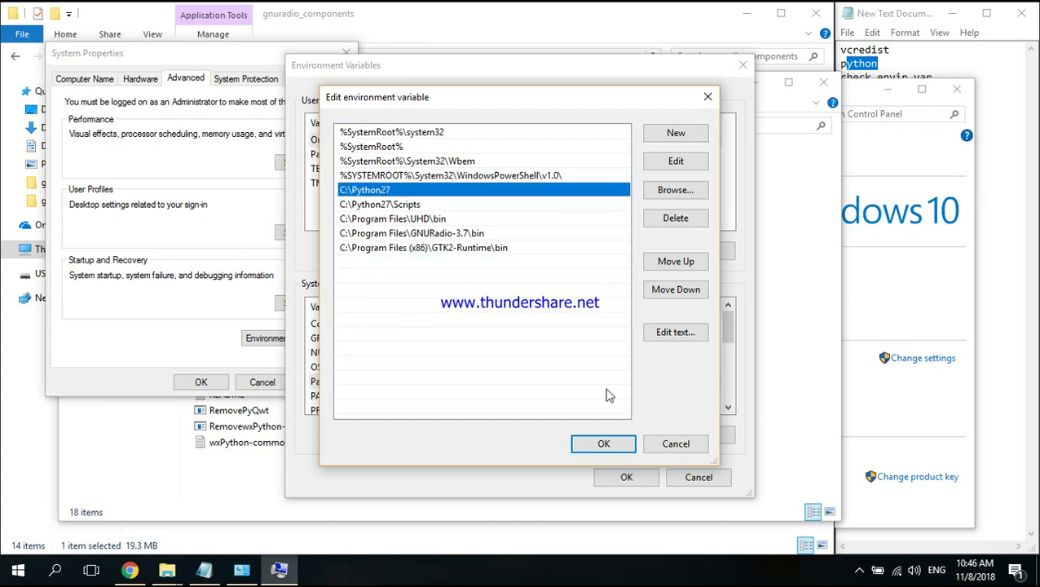
left_click(617, 447)
left_click(624, 477)
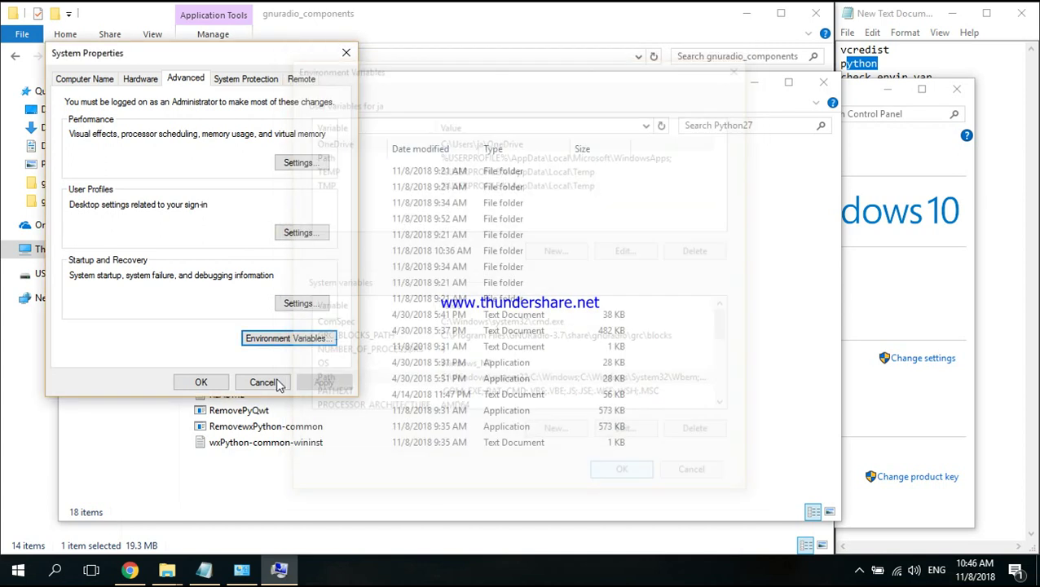
left_click(202, 381)
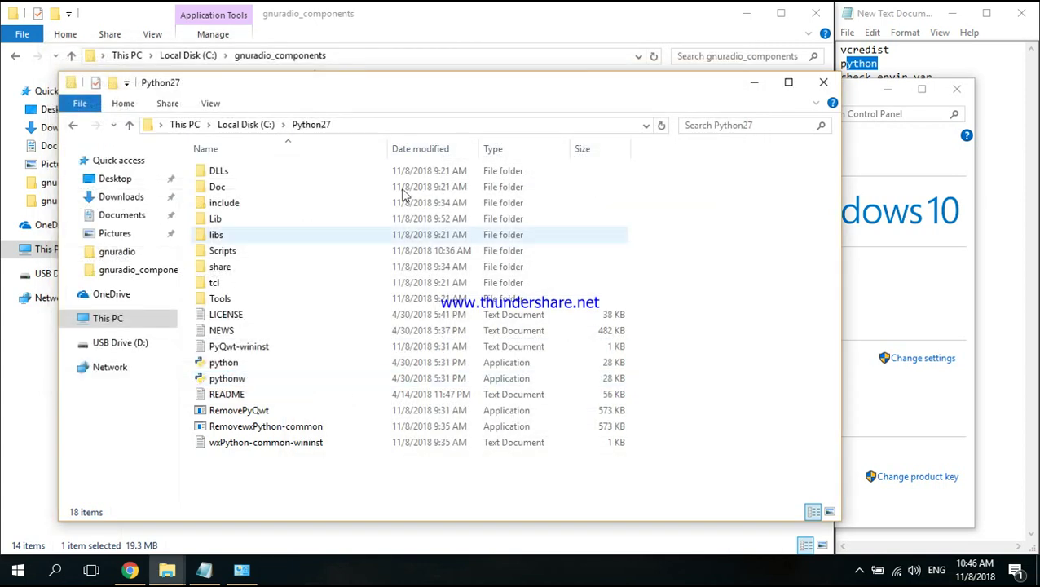
Bring the gnuradio_components folder and the notes back to the front and place the cursor on the pip line
left_click(686, 24)
left_click(913, 20)
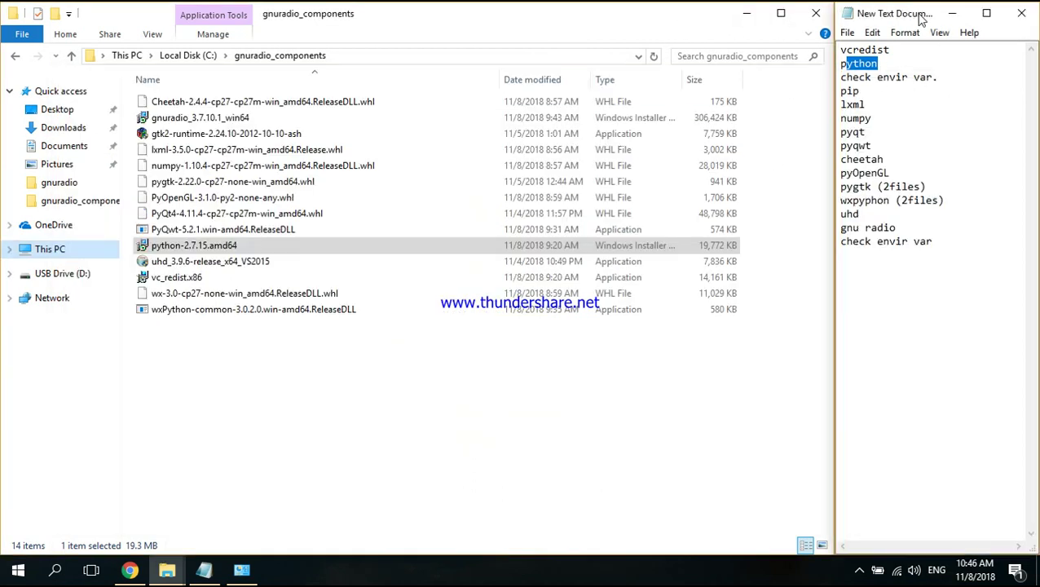
left_click(852, 90)
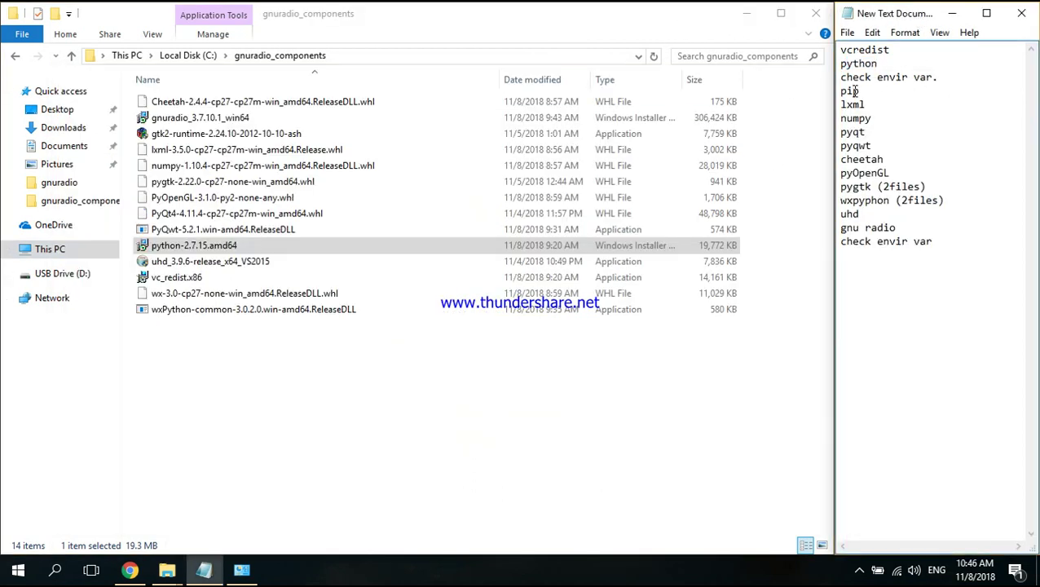
Switch to Chrome, return to the "get pip" search results, and open the "Installation — pip 18.1 documentation" page
left_click(131, 569)
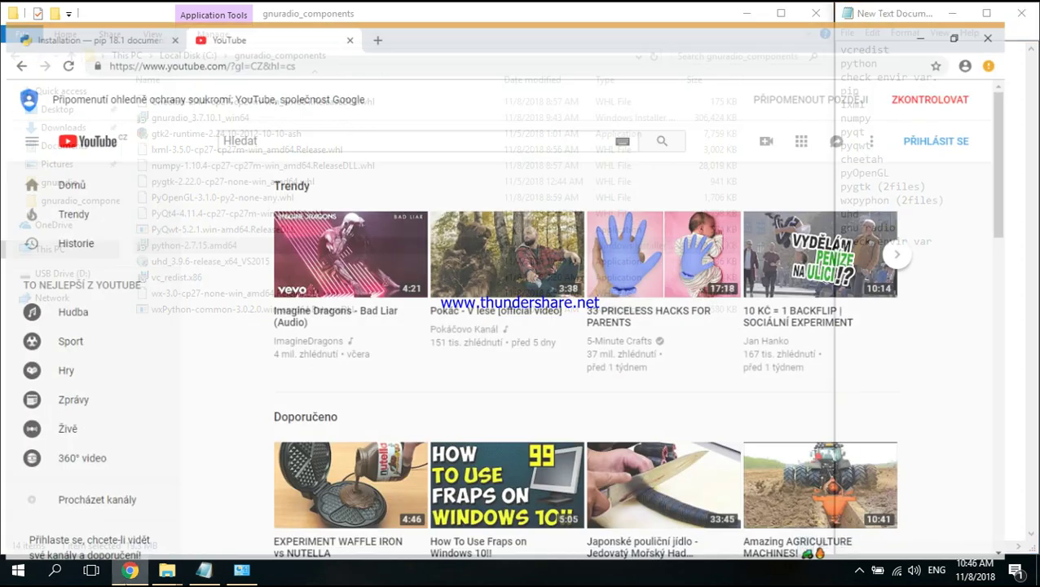
left_click(102, 15)
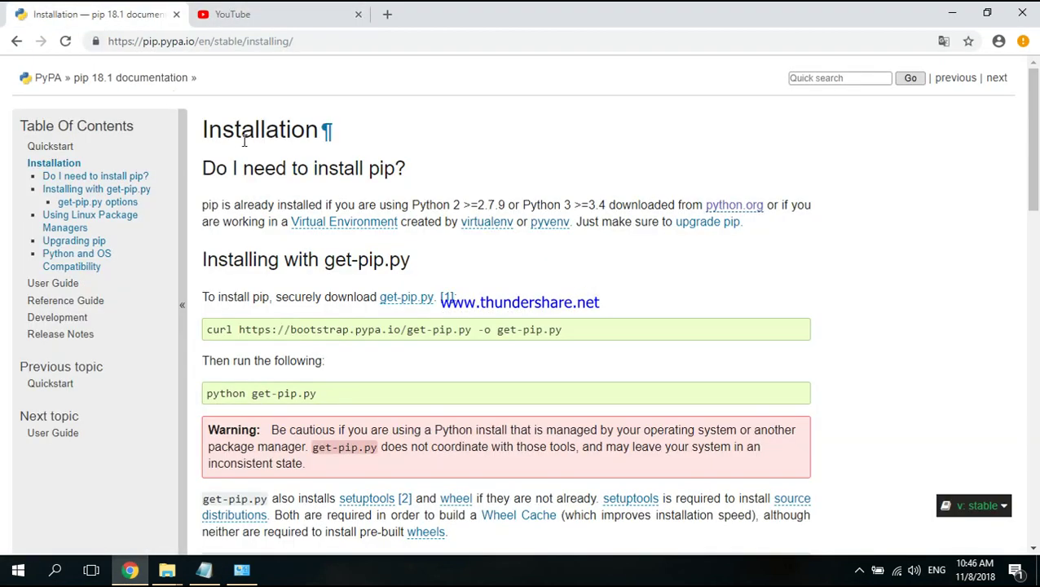
left_click(14, 40)
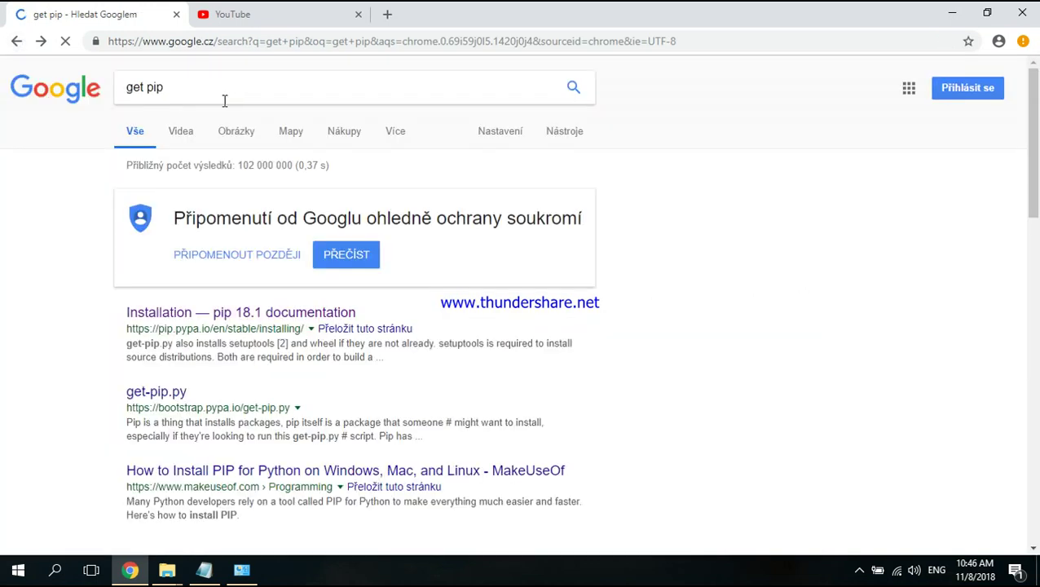
left_click(208, 88)
left_click(235, 93)
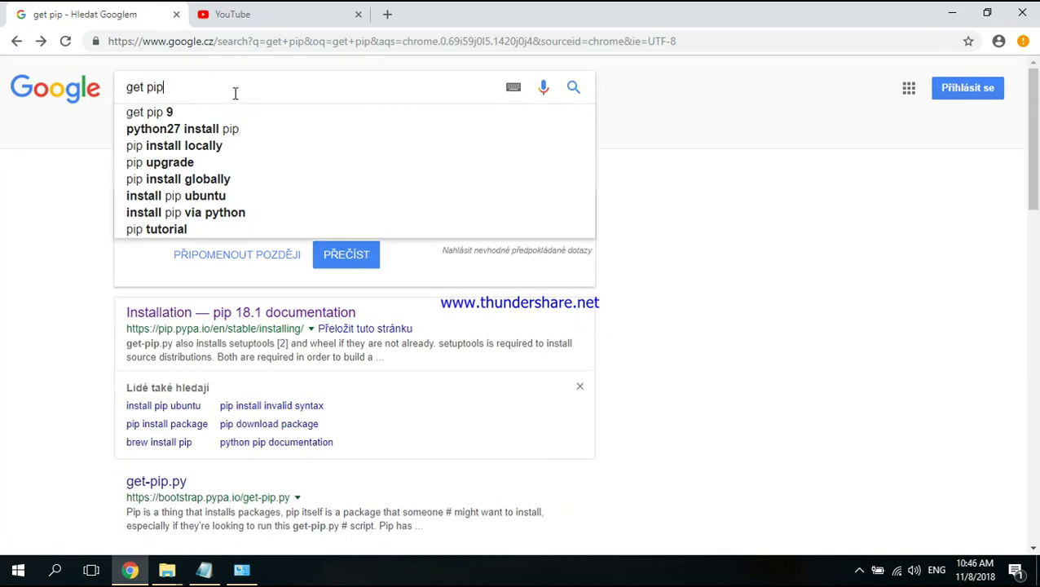
left_click(228, 315)
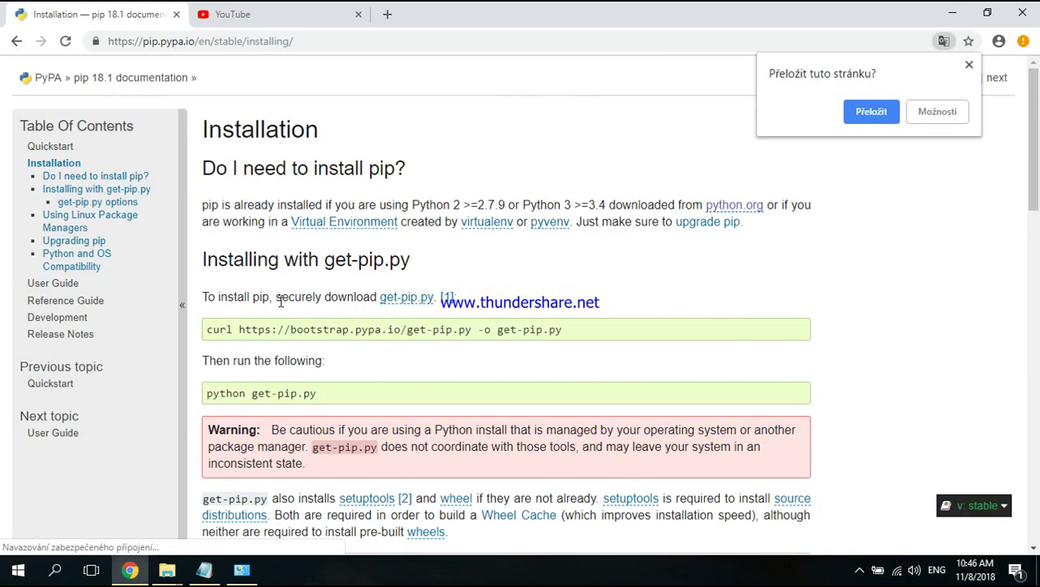
Open the save dialog for the get-pip.py link, pointing out the Desktop as its location, and cancel it without saving
right_click(420, 308)
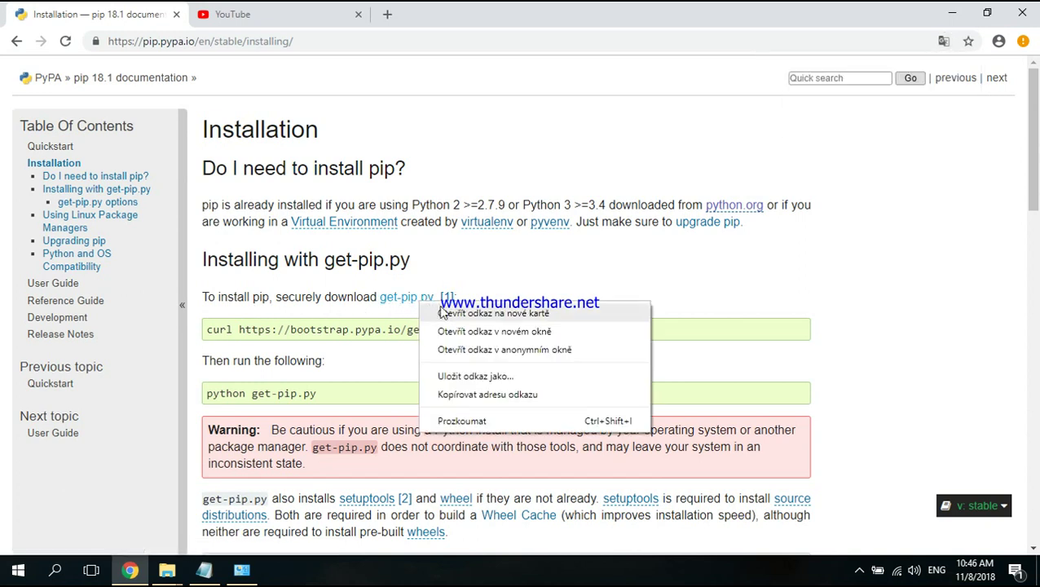
left_click(507, 376)
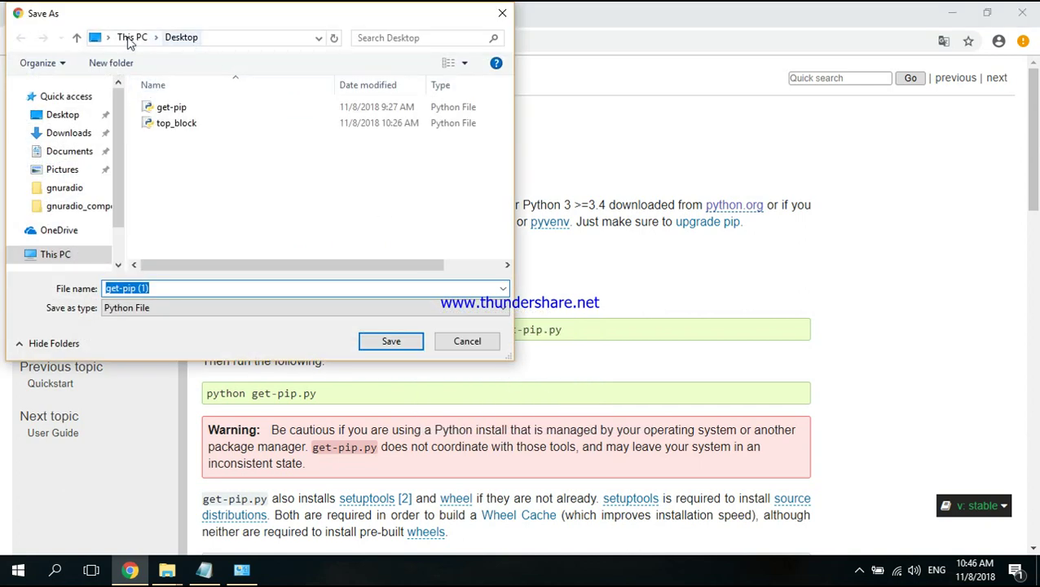
left_click(461, 351)
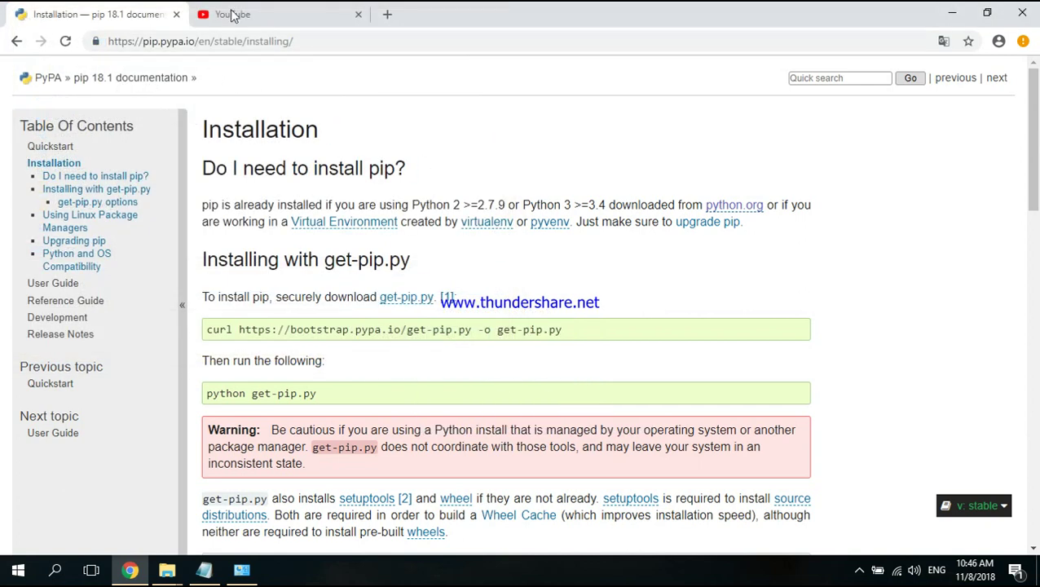
Leave the browser, open a Command Prompt, and run python as an installation check, exiting the interpreter again
left_click(952, 13)
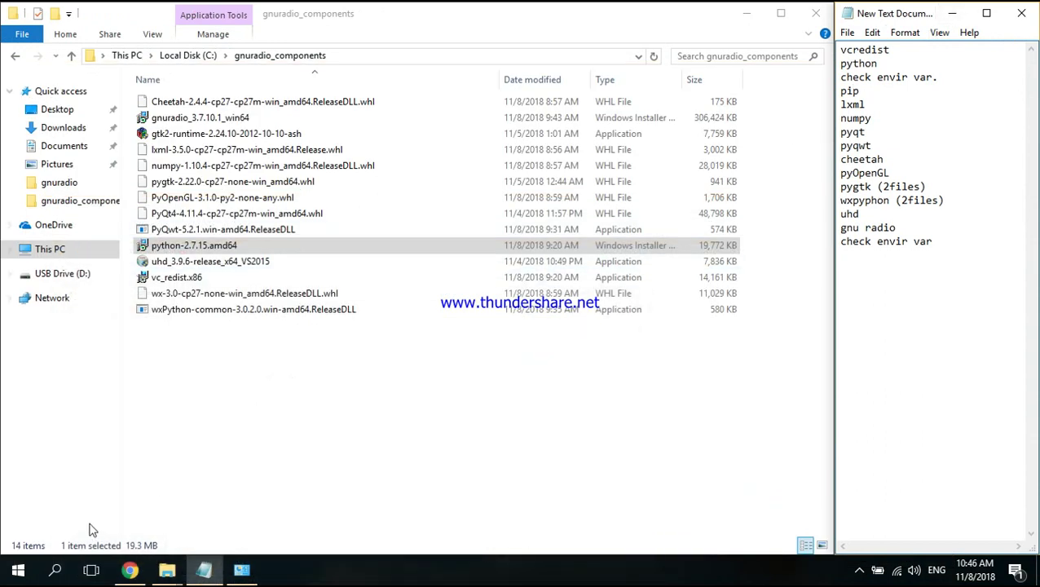
right_click(19, 570)
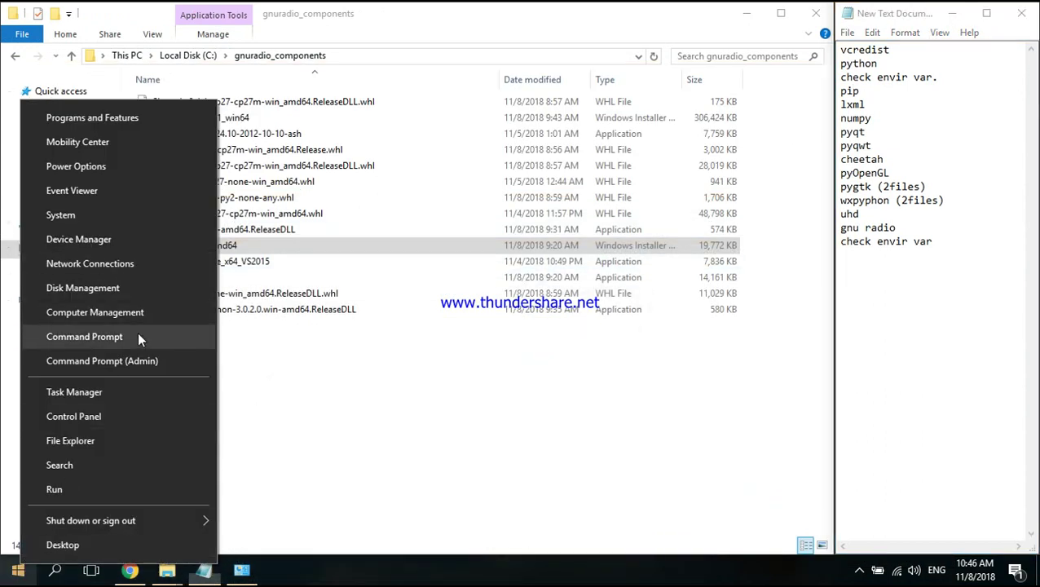
left_click(137, 331)
left_click_drag(291, 36, 444, 106)
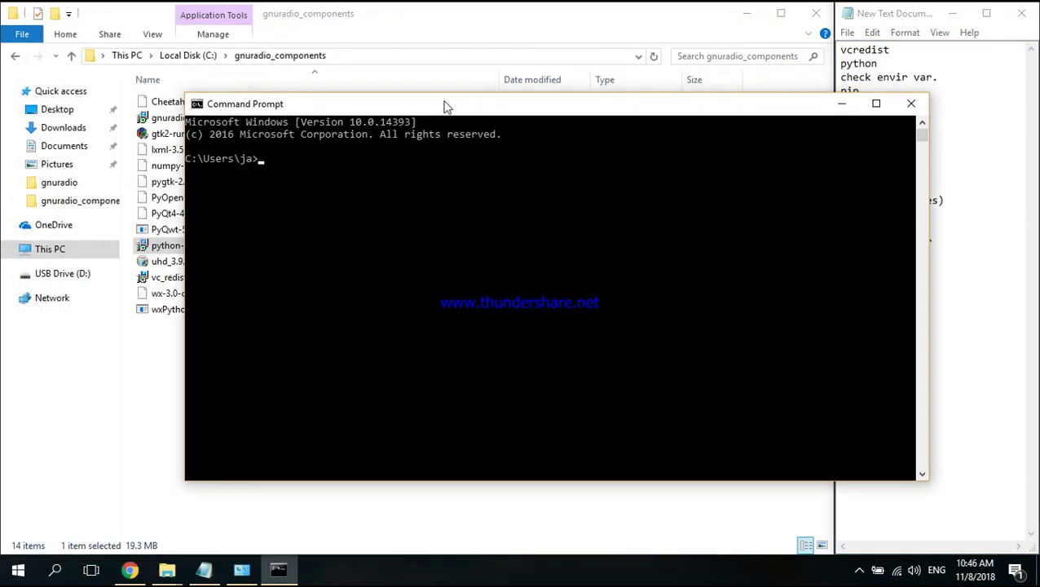
type("python")
key("Return")
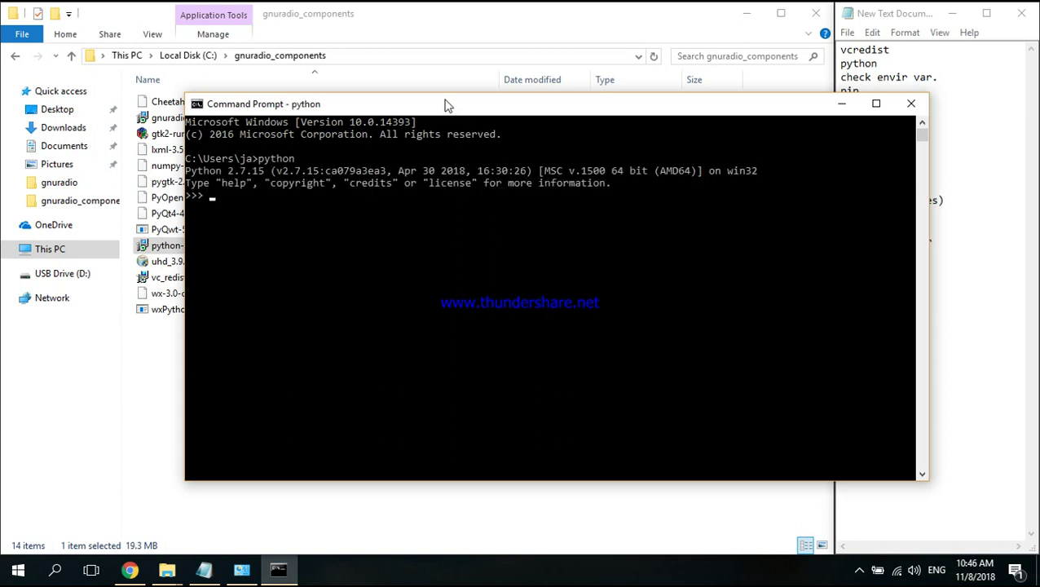
key("Return")
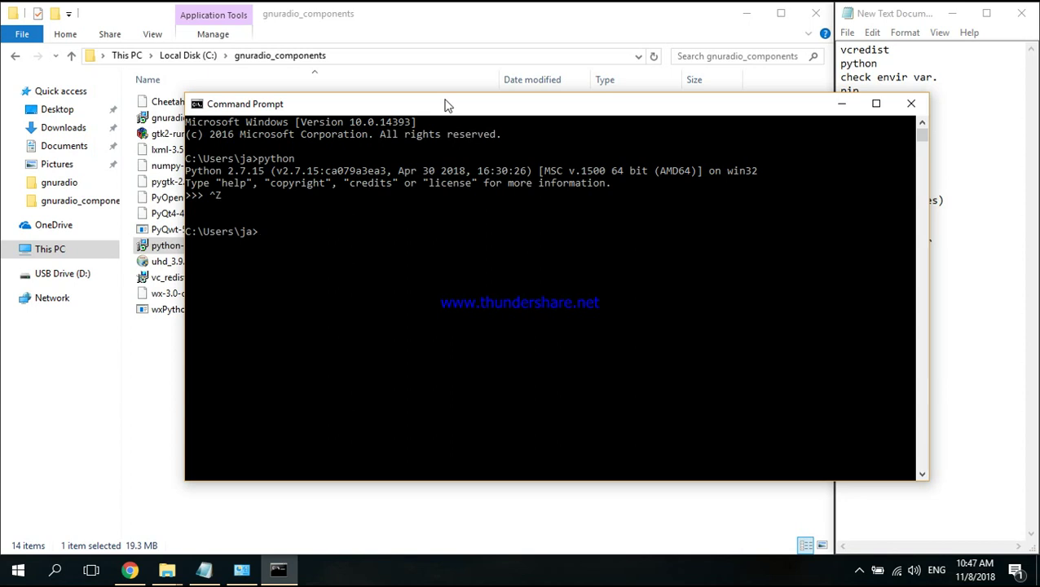
Change to the Desktop folder in the Command Prompt and install pip by running python get-pip.py
type("python get")
key("Escape")
type("cd Desktop")
key("Return")
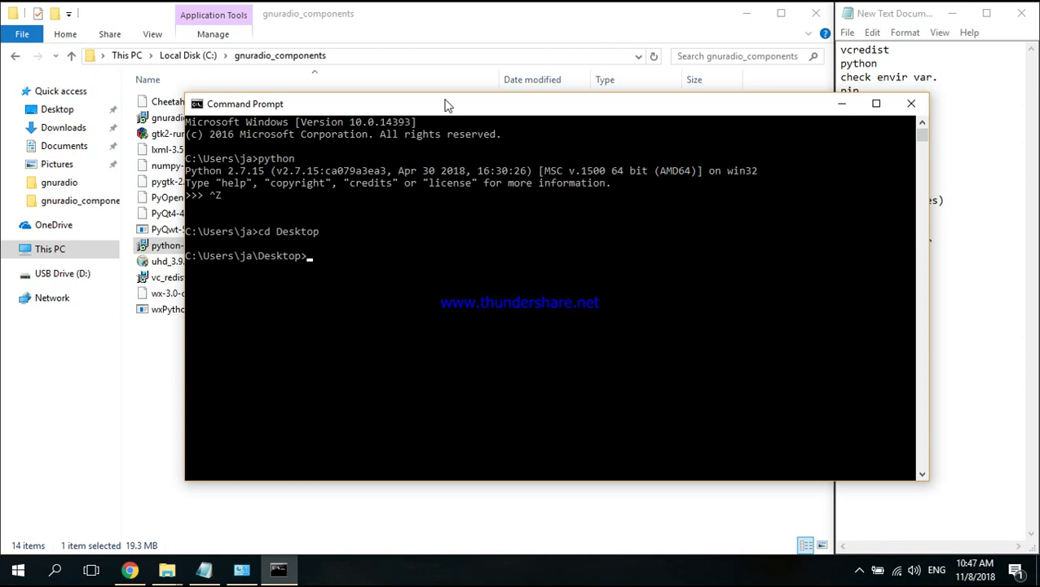
type("python get/")
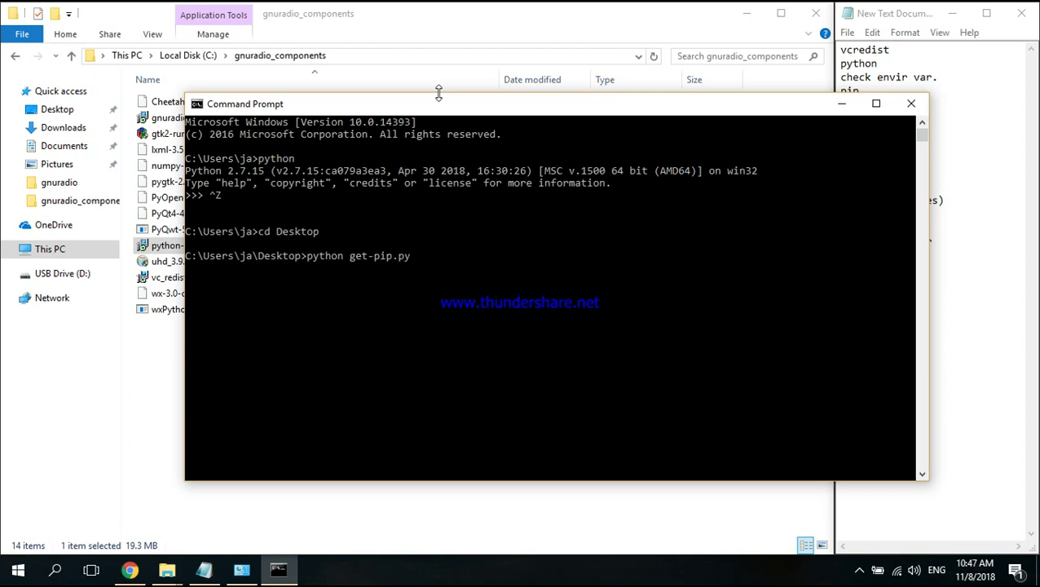
type("pip.py")
key("Return")
left_click_drag(436, 112, 358, 90)
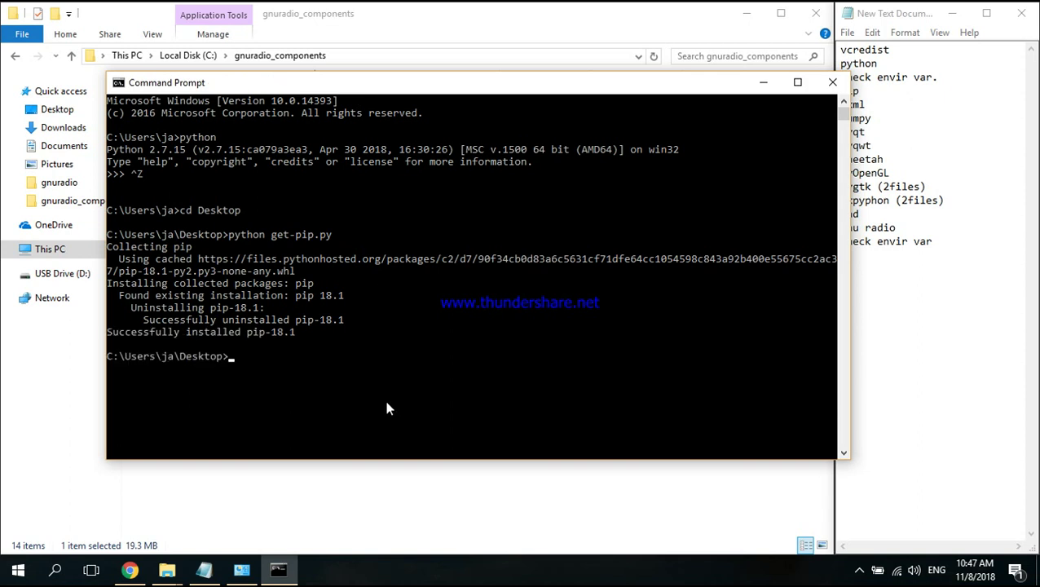
Return to the gnuradio_components folder and match the lxml line in the notes to its lxml-3.5.0 wheel file
left_click(358, 491)
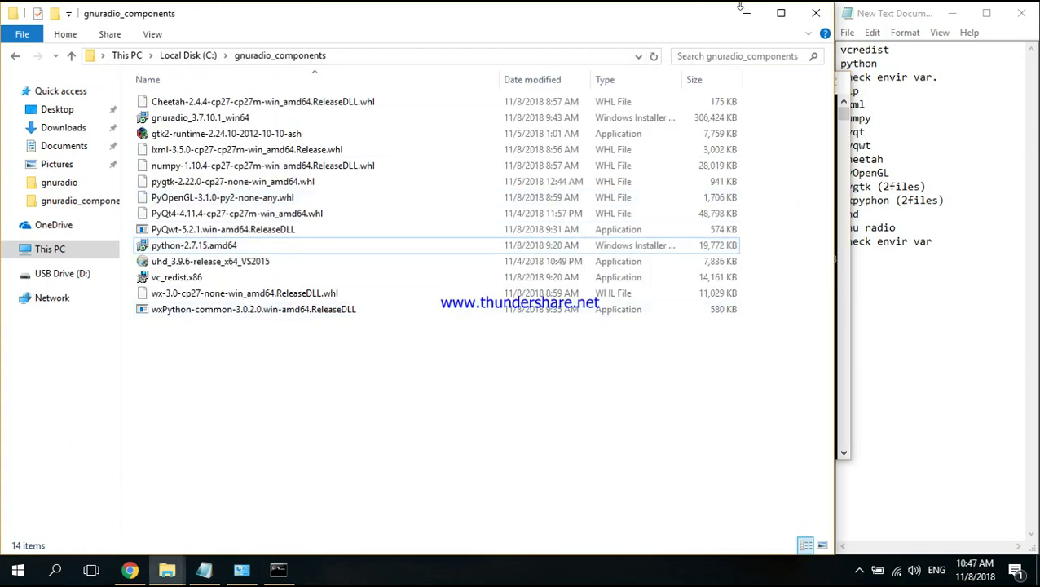
key("alt+Tab")
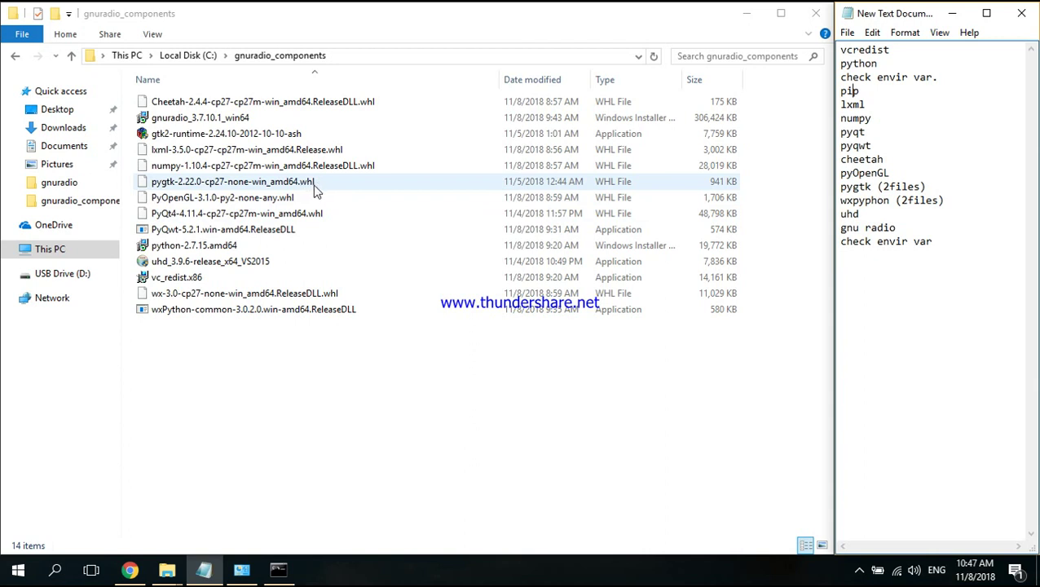
left_click_drag(871, 104, 840, 105)
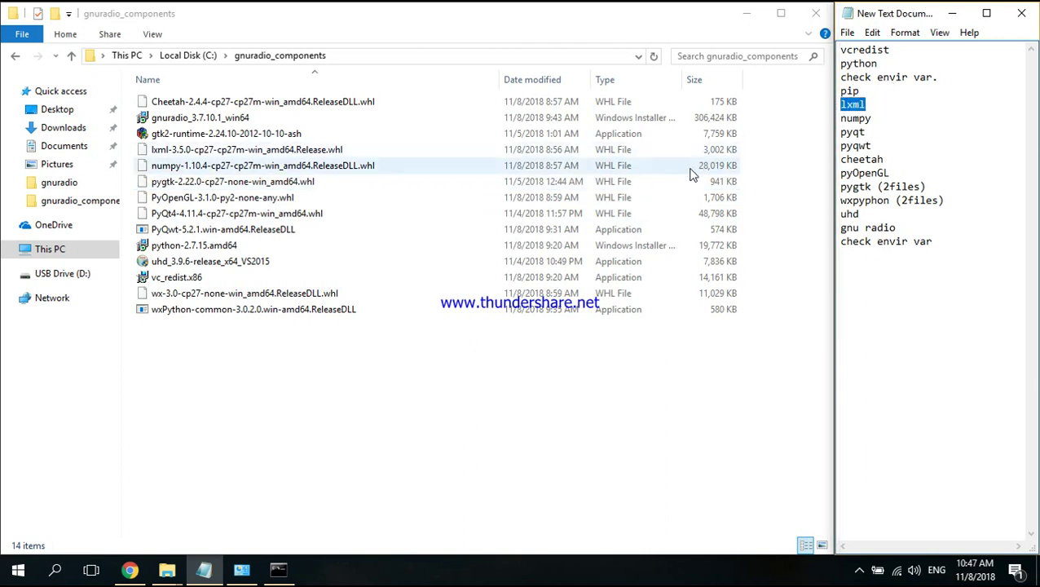
right_click(341, 150)
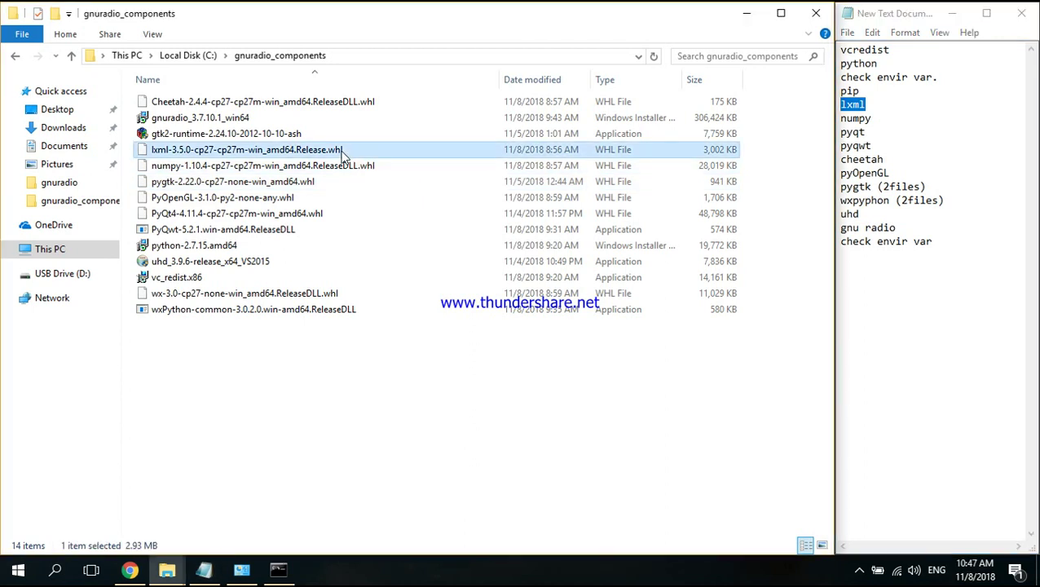
left_click(301, 367)
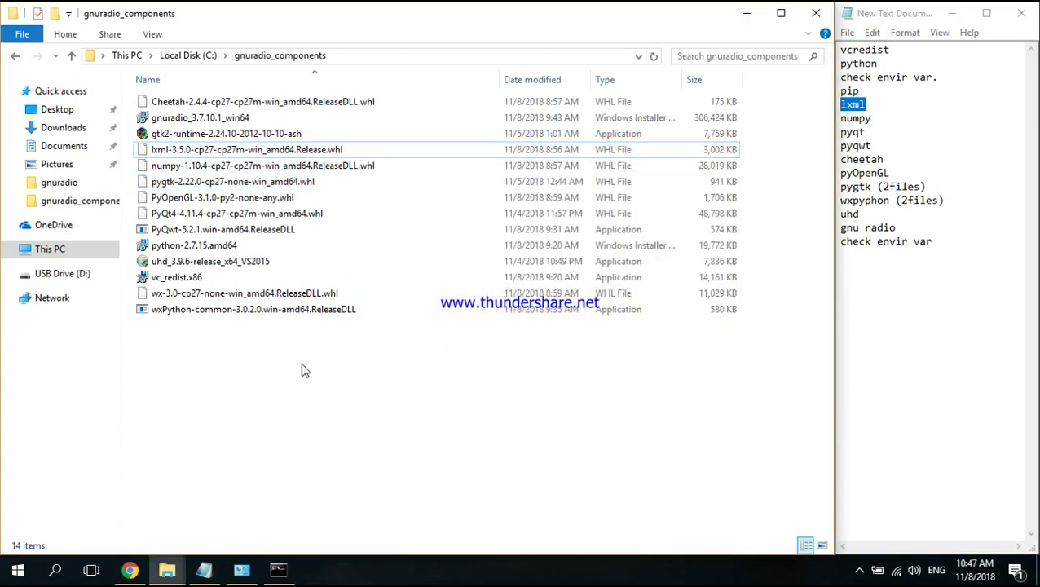
Copy the gnuradio_components folder path and change the Command Prompt's directory to C:\gnuradio_components
left_click(371, 59)
key("ctrl+c")
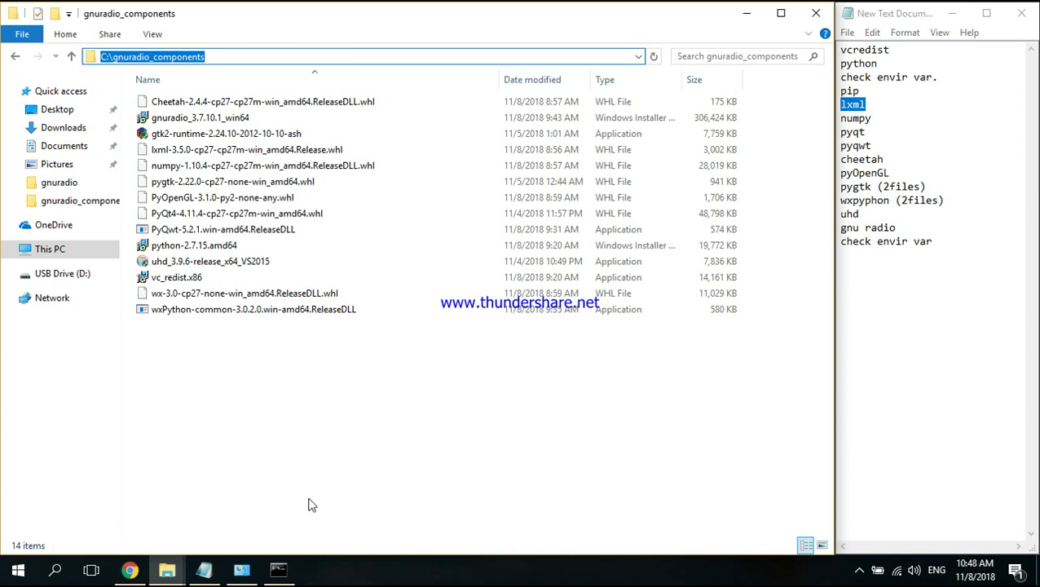
left_click(285, 577)
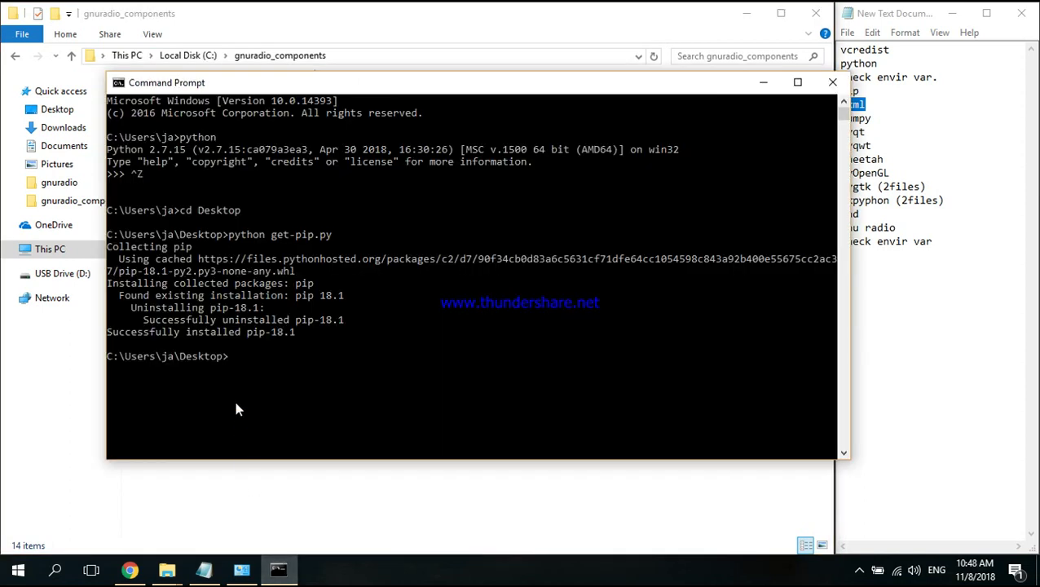
type("cd")
key("ctrl+v")
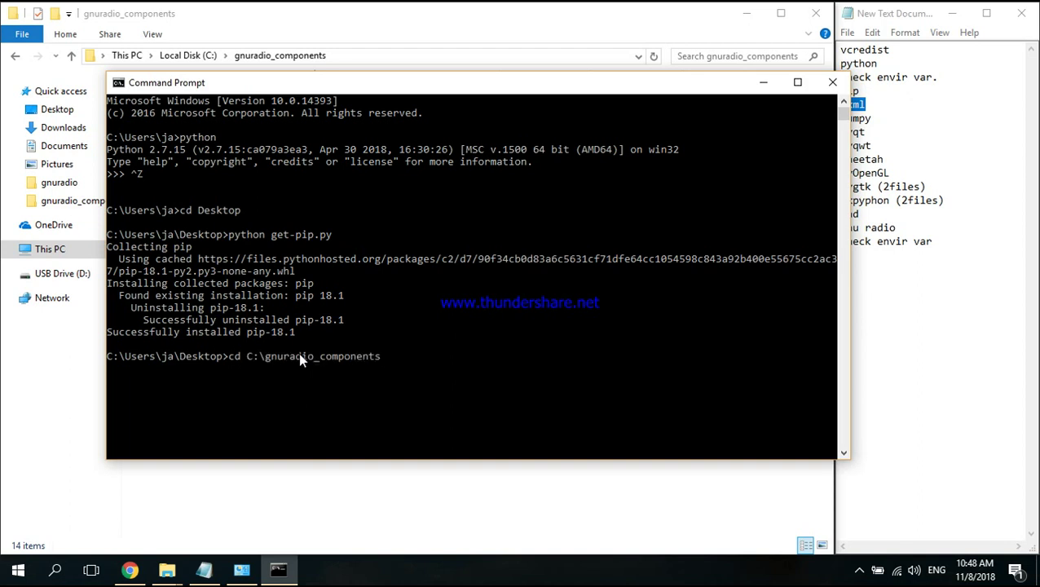
key("Return")
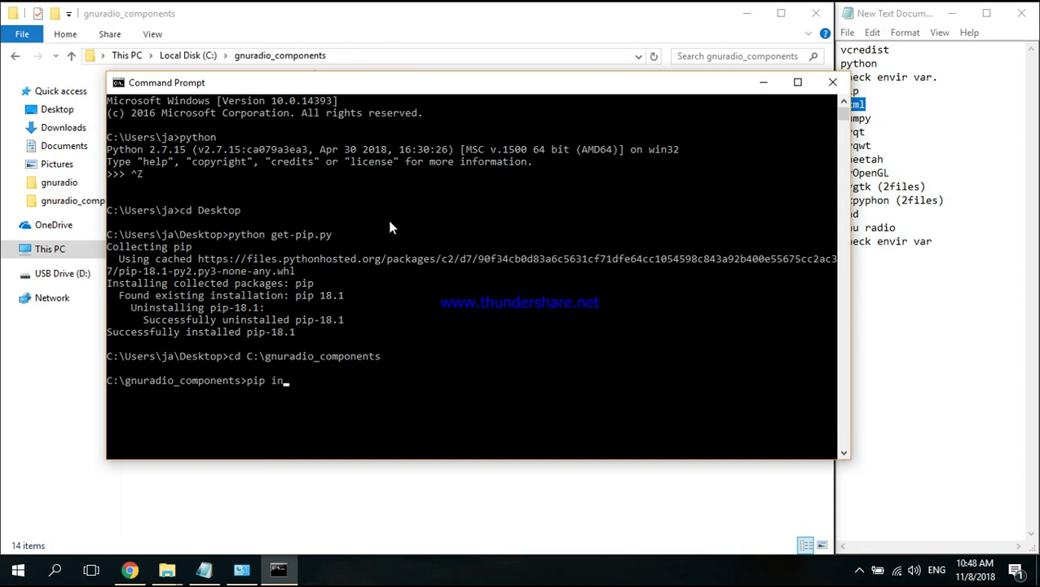
Copy the full file name of the lxml wheel and insert it after pip install in the Command Prompt
left_click(346, 13)
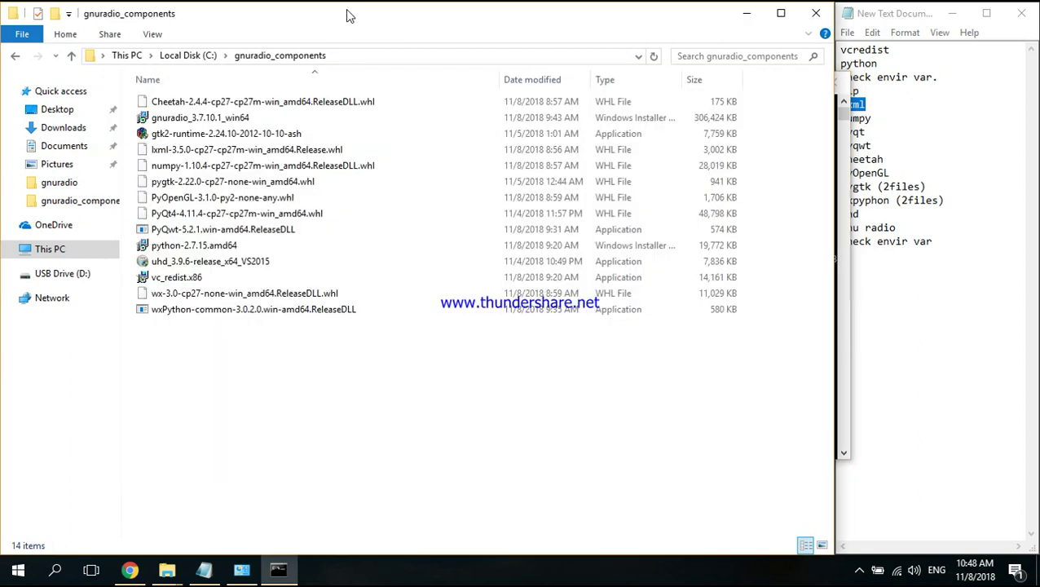
left_click(254, 152)
right_click(253, 156)
left_click(362, 384)
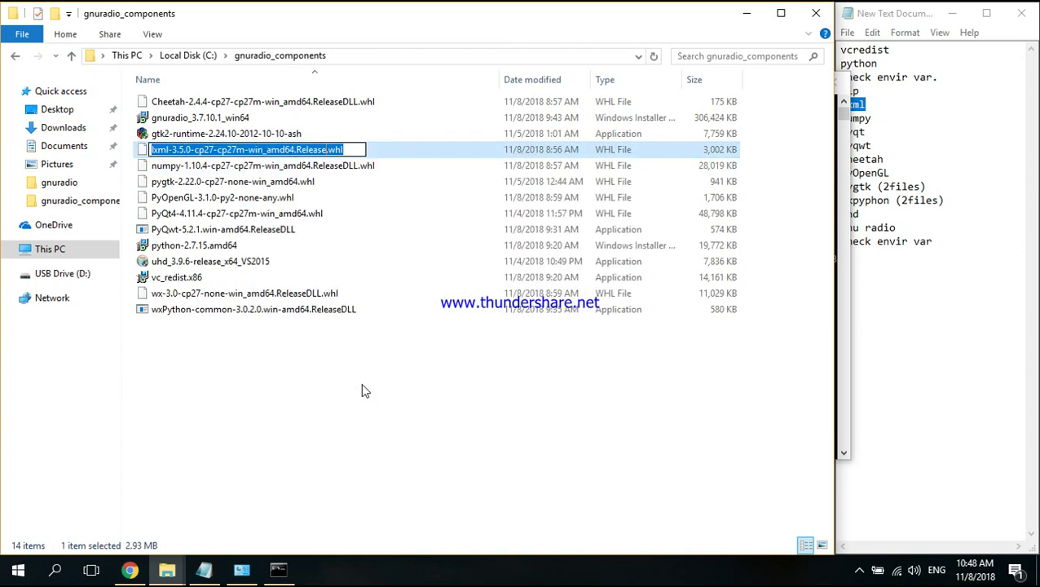
key("ctrl+c")
left_click(278, 570)
right_click(407, 392)
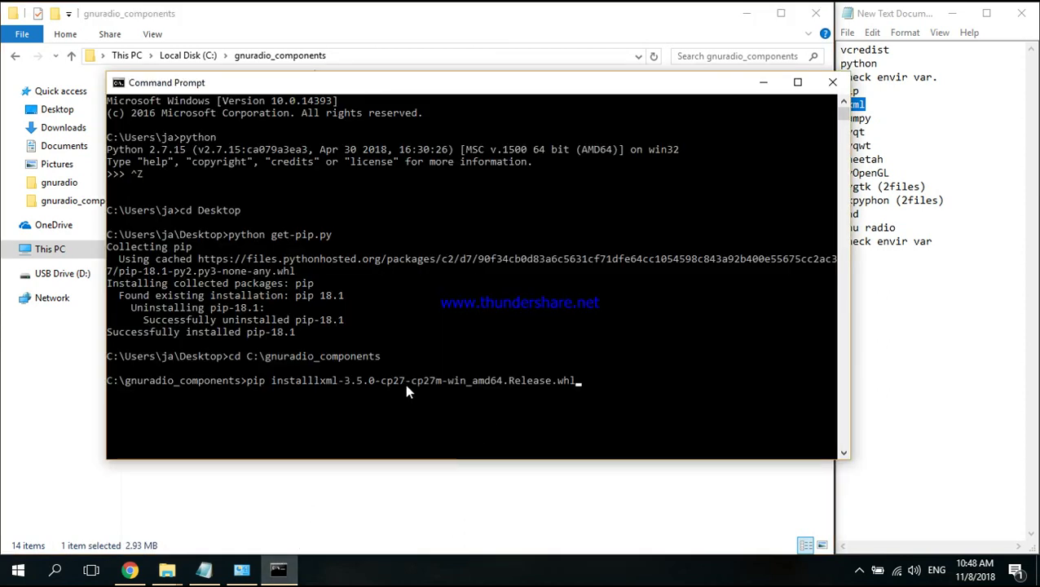
Correct the command to "pip install lxml-3.5.0-cp27-cp27m-win_amd64.Release.whl" and put the Command Prompt away without running it
key("BackSpace")
key("BackSpace")
key("BackSpace")
key("BackSpace")
key("BackSpace")
key("BackSpace")
key("BackSpace")
key("BackSpace")
key("BackSpace")
key("BackSpace")
key("BackSpace")
key("BackSpace")
key("BackSpace")
key("BackSpace")
key("BackSpace")
key("BackSpace")
key("BackSpace")
key("BackSpace")
key("BackSpace")
key("BackSpace")
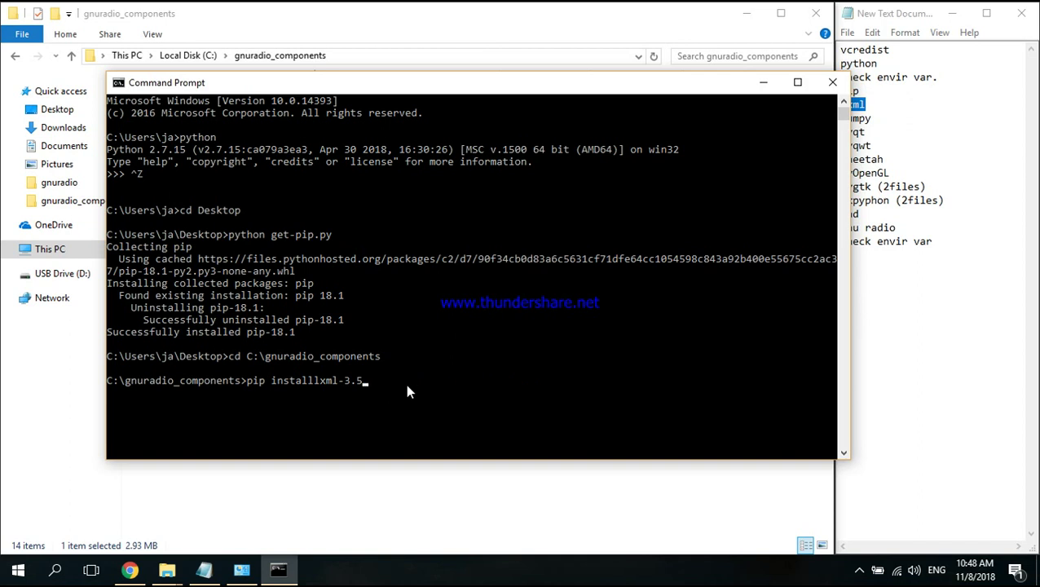
right_click(407, 388)
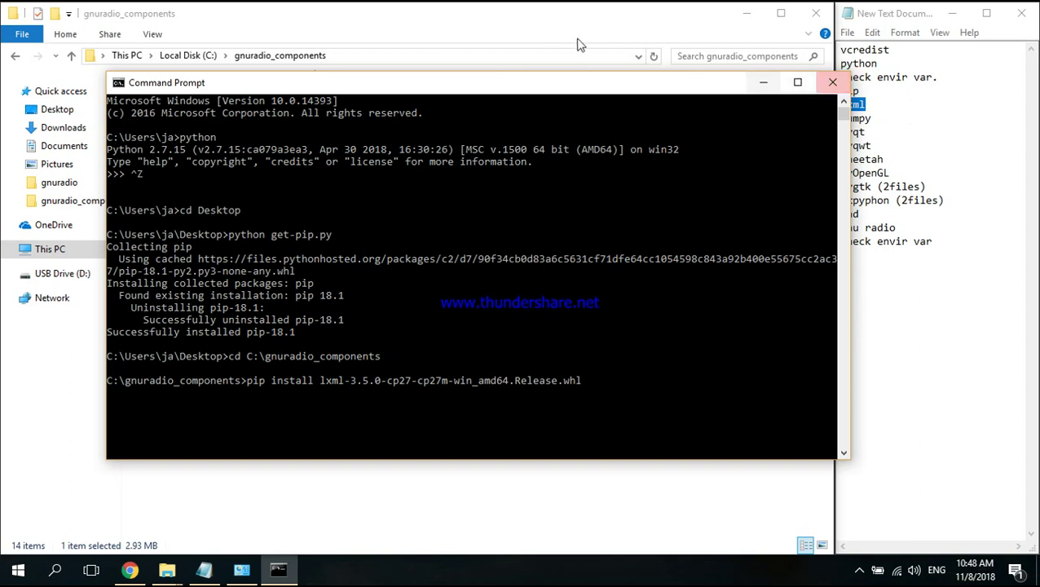
left_click(763, 82)
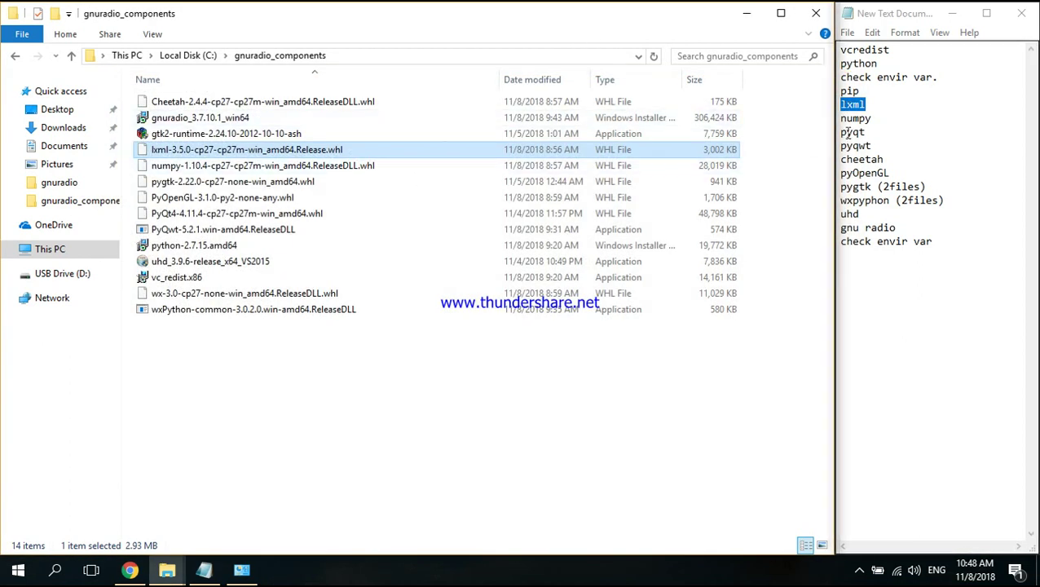
Match the numpy and pyqt lines in the notes to the numpy-1.10.4 and PyQt4-4.11.4 wheel files
double_click(856, 119)
left_click(277, 166)
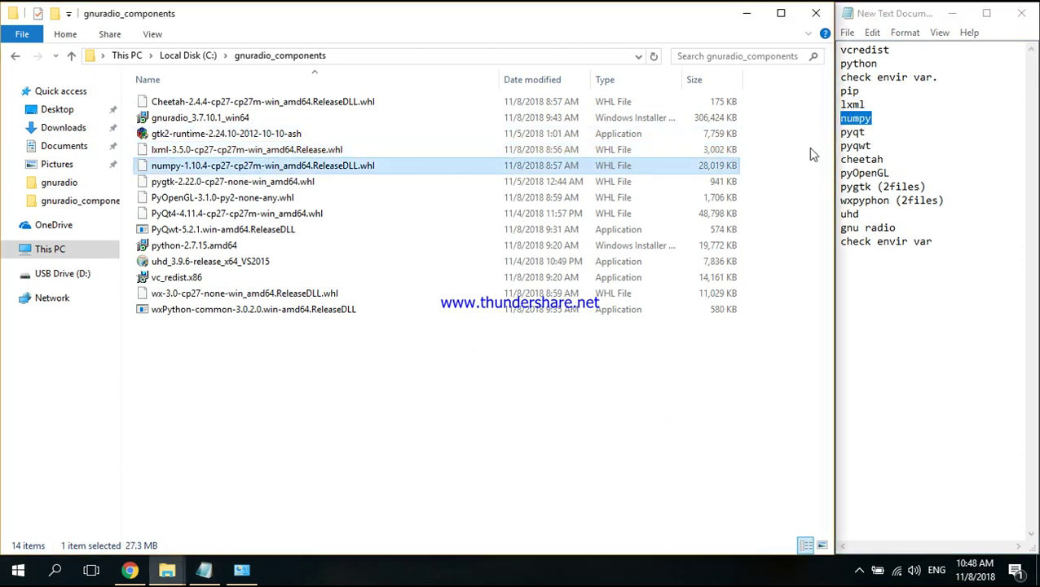
double_click(862, 133)
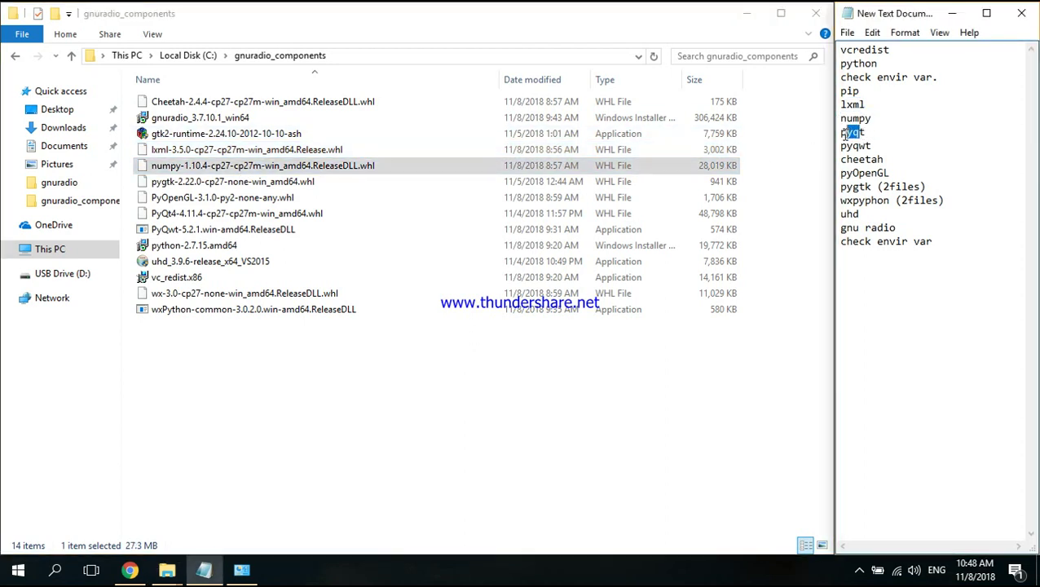
left_click(306, 213)
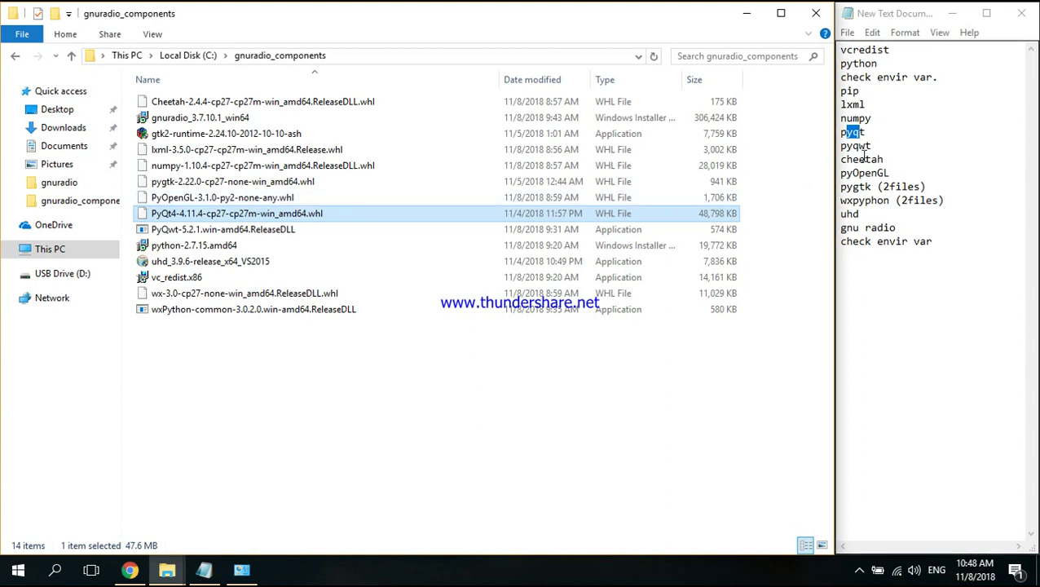
Highlight pyqwt in the notes, launch the PyQwt-5.2.1 installer from the folder, and cancel its setup wizard
left_click_drag(873, 146, 840, 146)
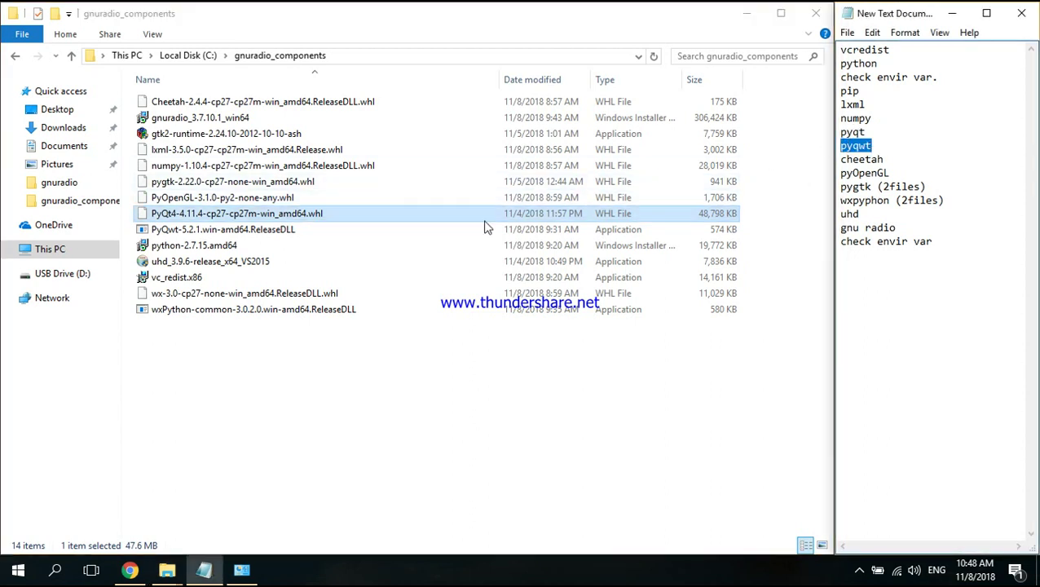
double_click(399, 230)
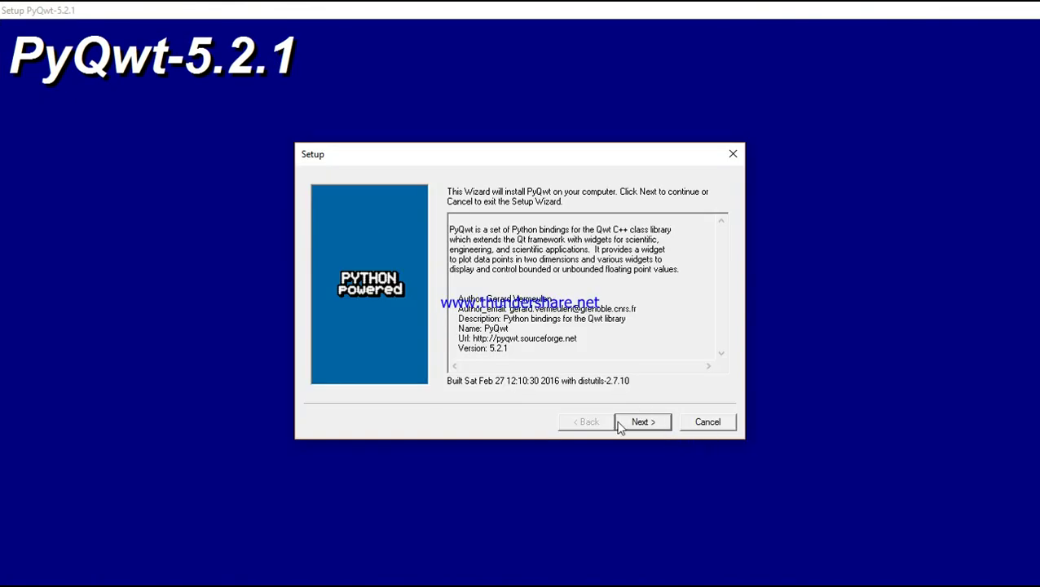
left_click(706, 421)
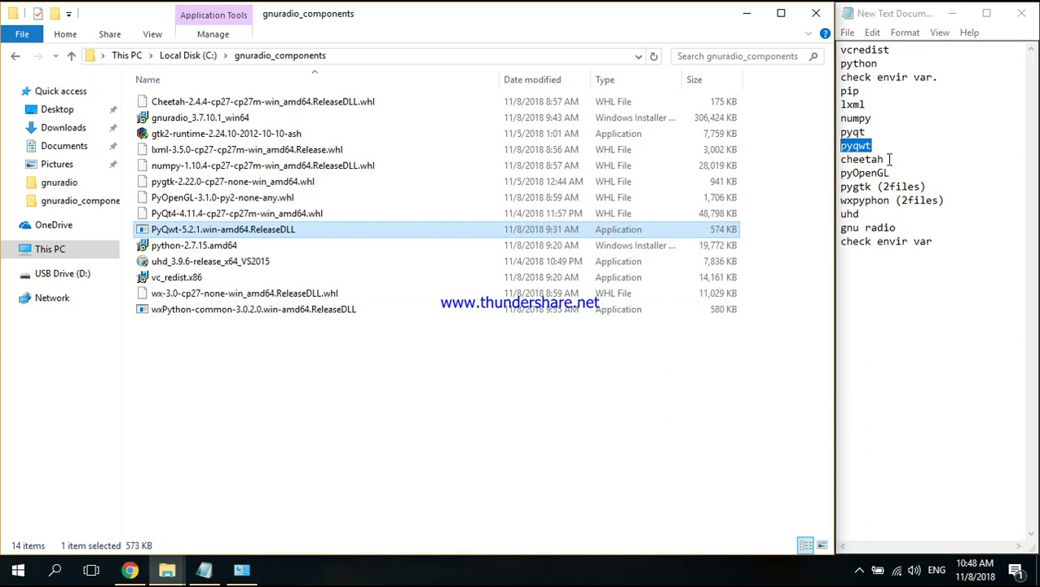
Match the cheetah and pyOpenGL lines in the notes to the Cheetah-2.4.4 and PyOpenGL-3.1.0 wheel files
left_click_drag(891, 159, 836, 159)
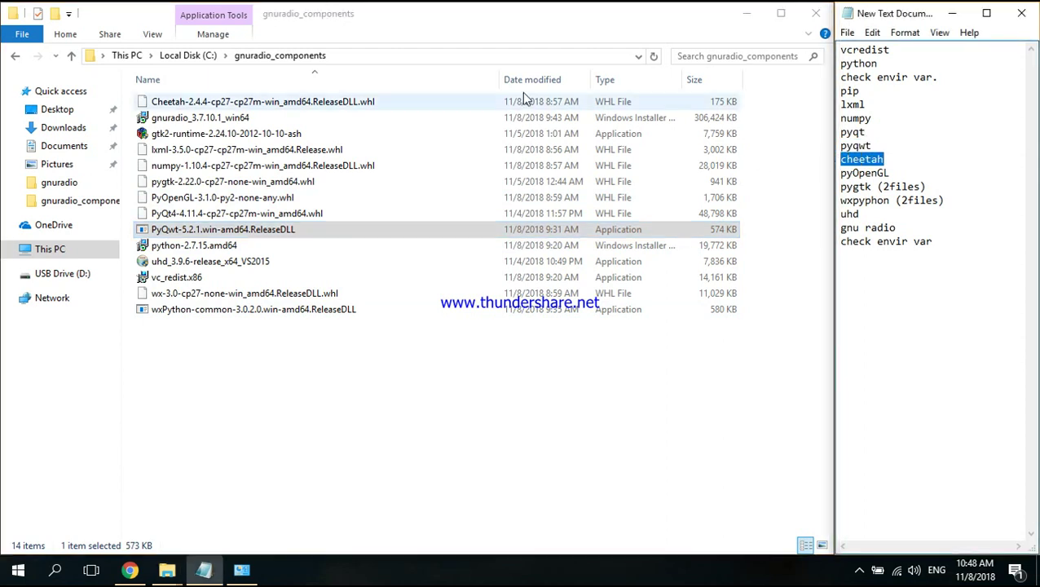
left_click(318, 101)
left_click(856, 174)
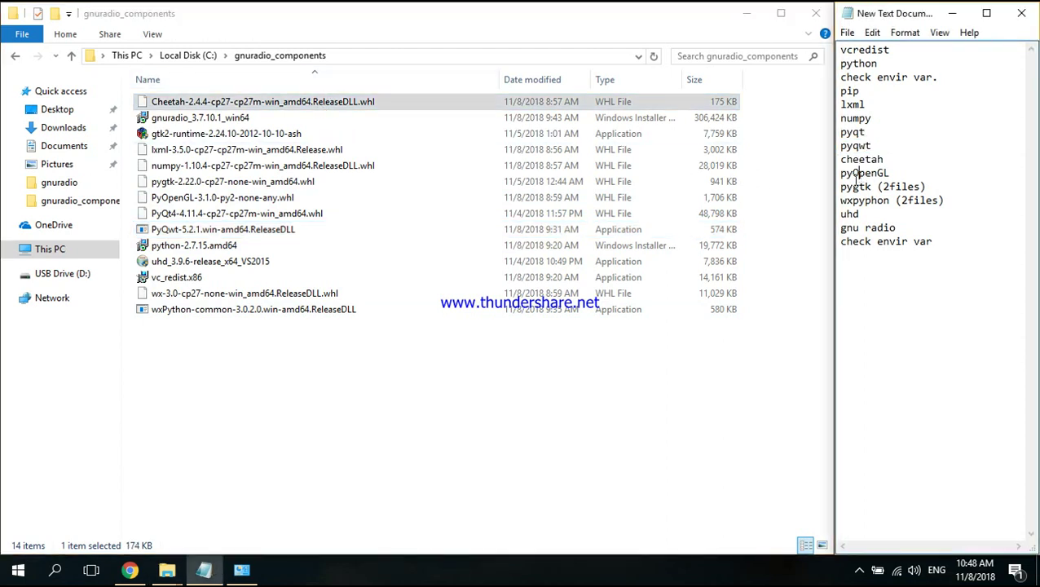
left_click(322, 198)
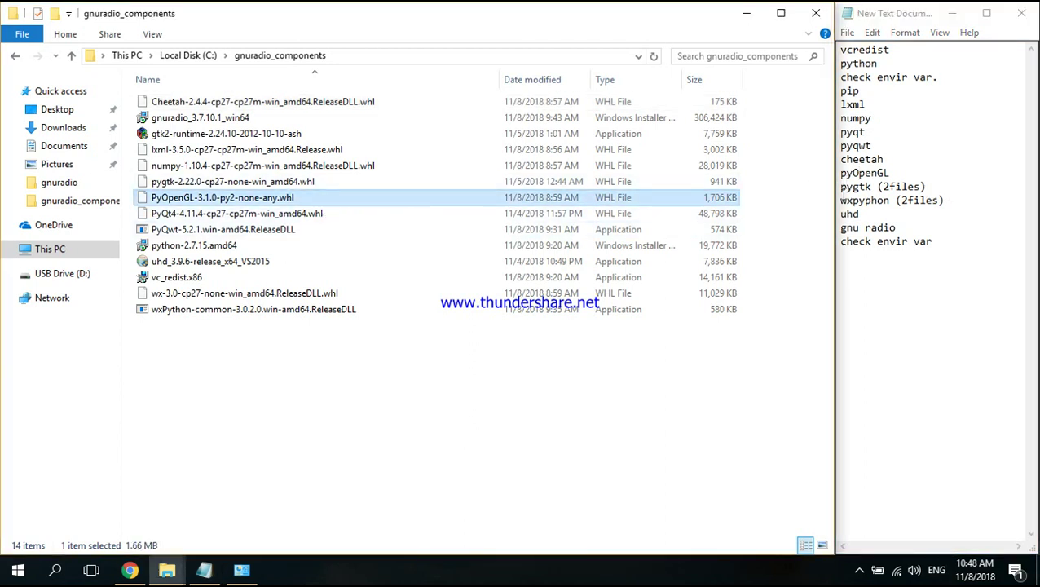
Match the pygtk line in the notes to the pygtk-2.22.0 wheel and the gtk2-runtime-2.24.10 installer
left_click_drag(842, 188, 858, 188)
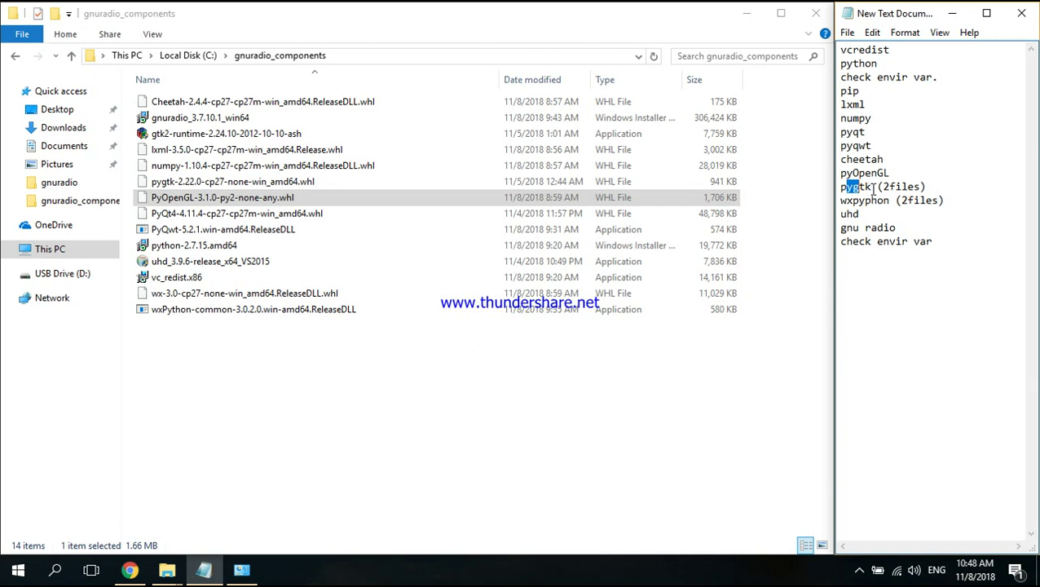
left_click(319, 189)
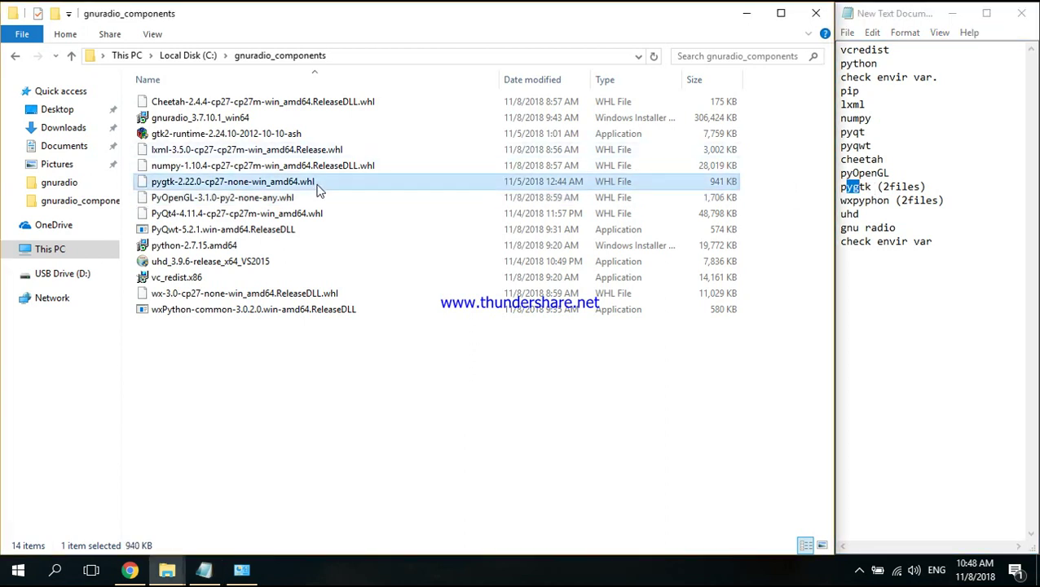
left_click(293, 137)
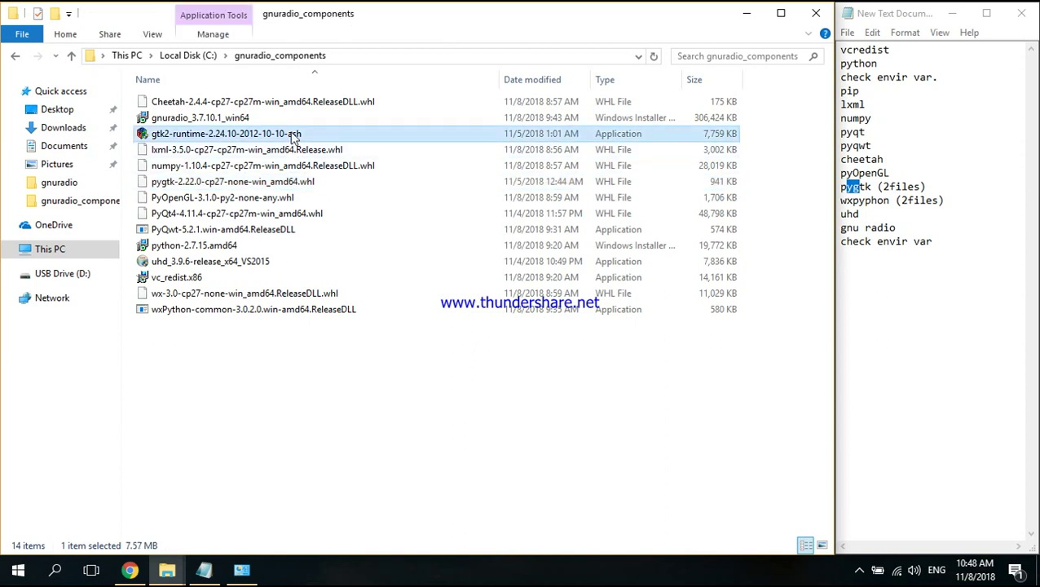
Match the wxpyphon line in the notes to the wx-3.0 wheel and wxPython-common-3.0.2.0 installer, and point out the uhd_3.9.6 and gnuradio_3.7.10.1 installers
left_click_drag(842, 200, 944, 200)
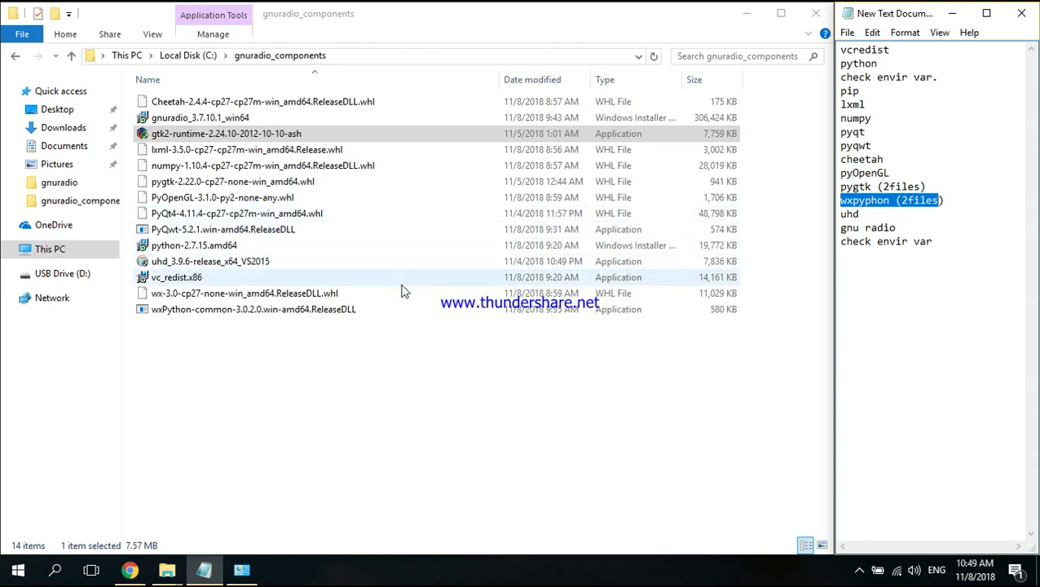
left_click(375, 295)
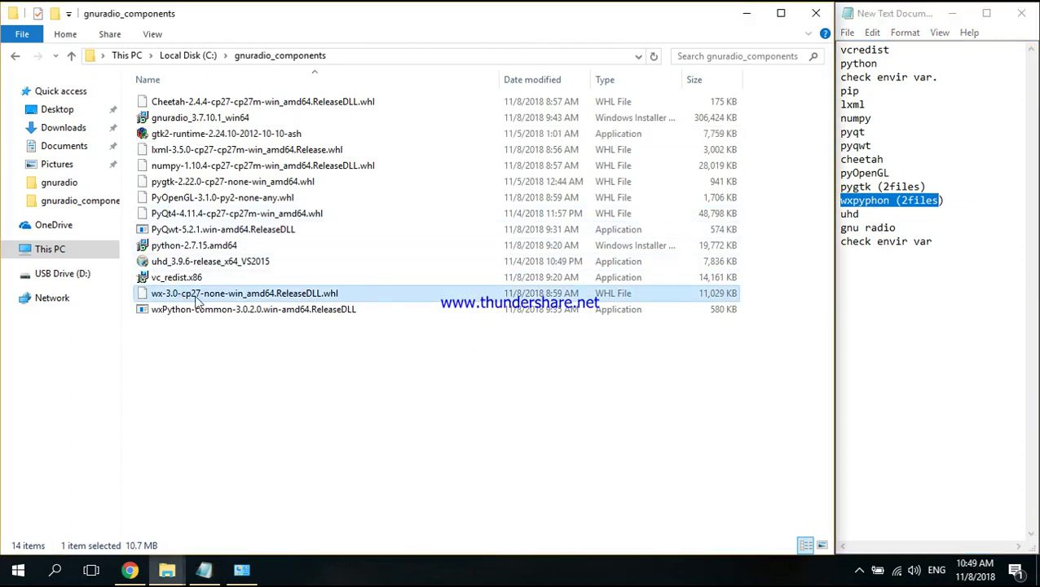
left_click(225, 313)
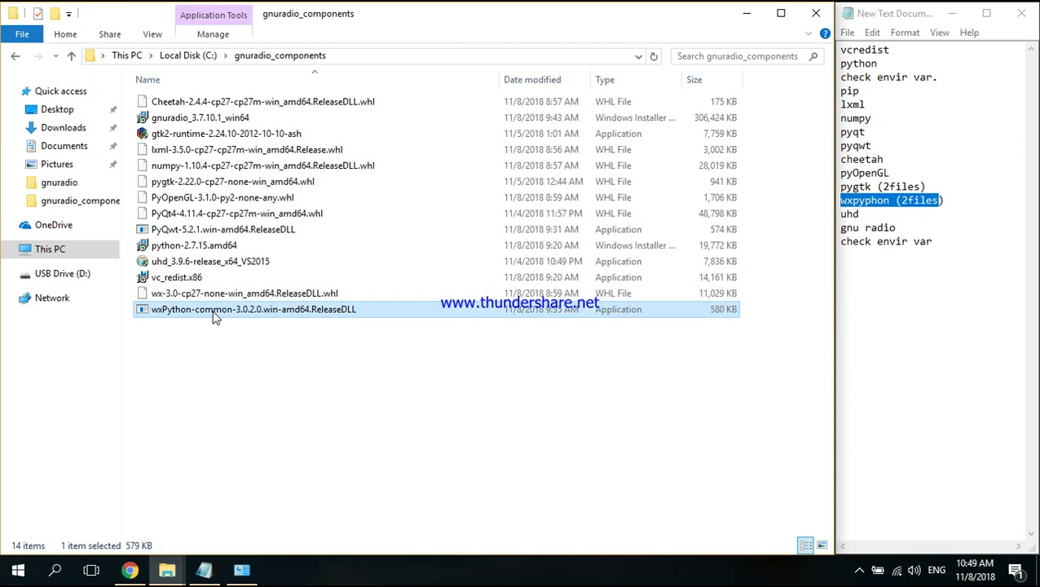
double_click(308, 313)
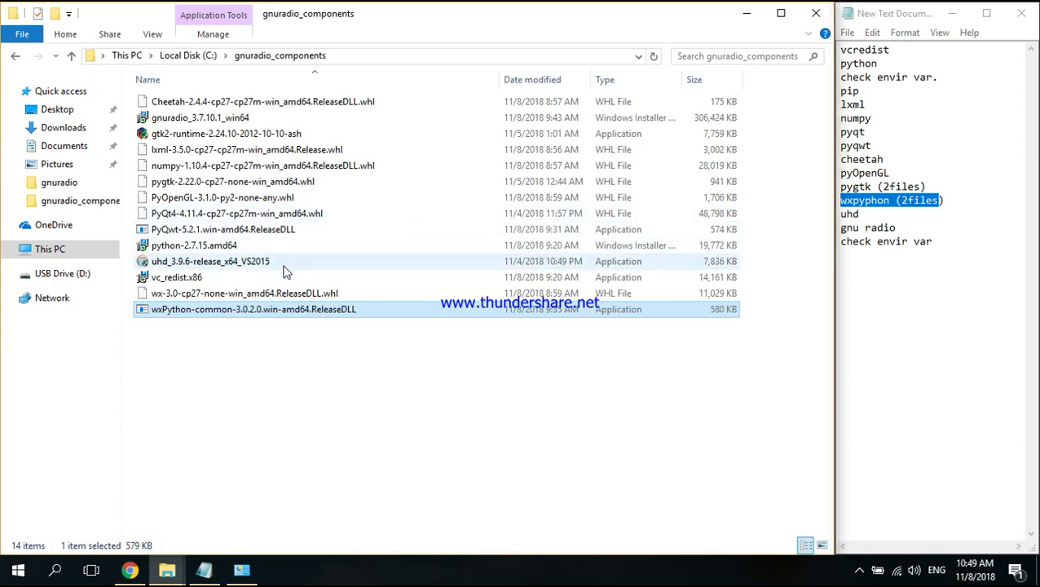
left_click(181, 269)
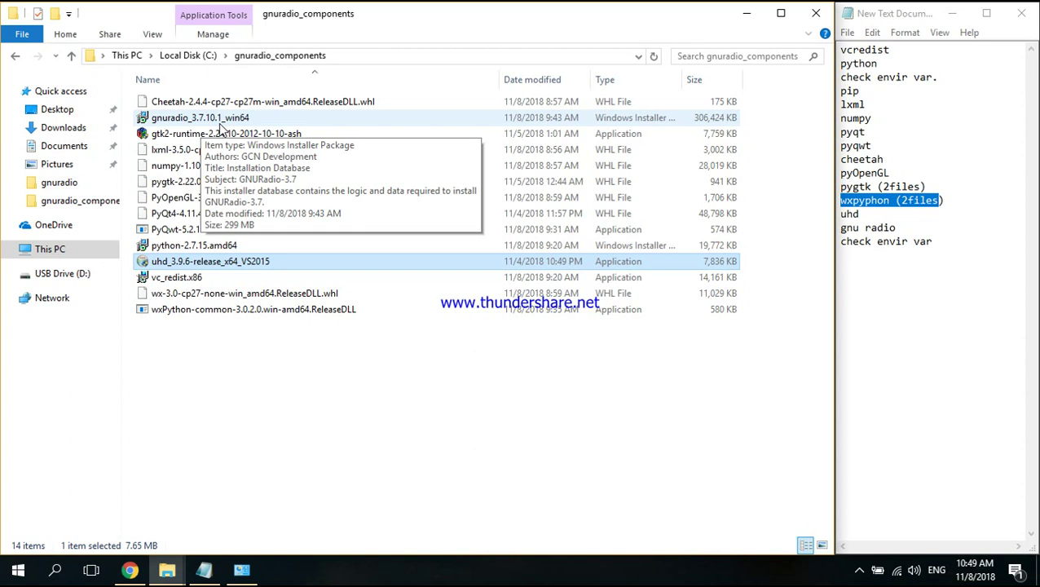
left_click(220, 122)
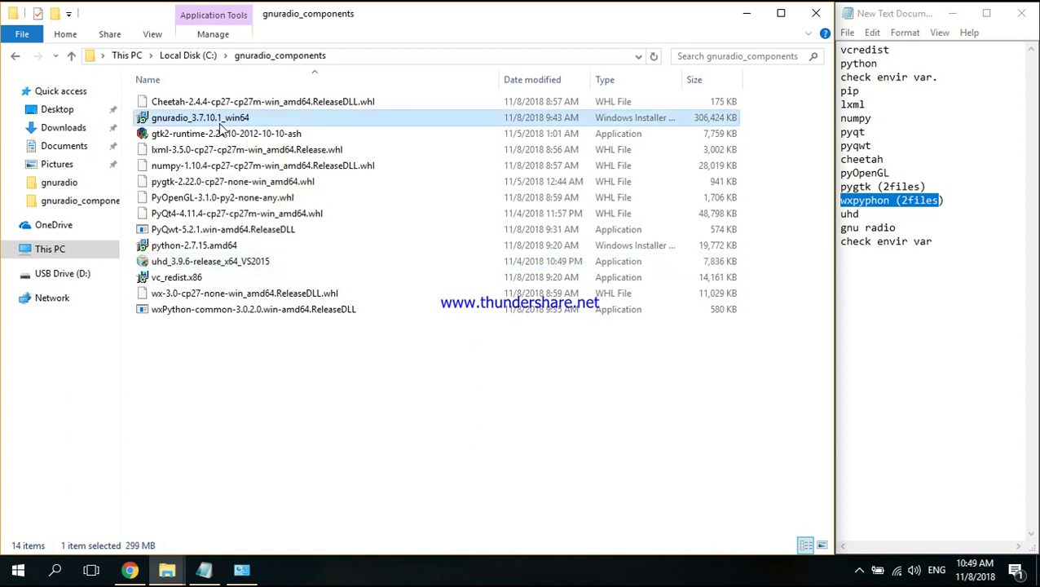
Open the Environment Variables window from the advanced system settings in This PC's properties
right_click(87, 252)
left_click(128, 453)
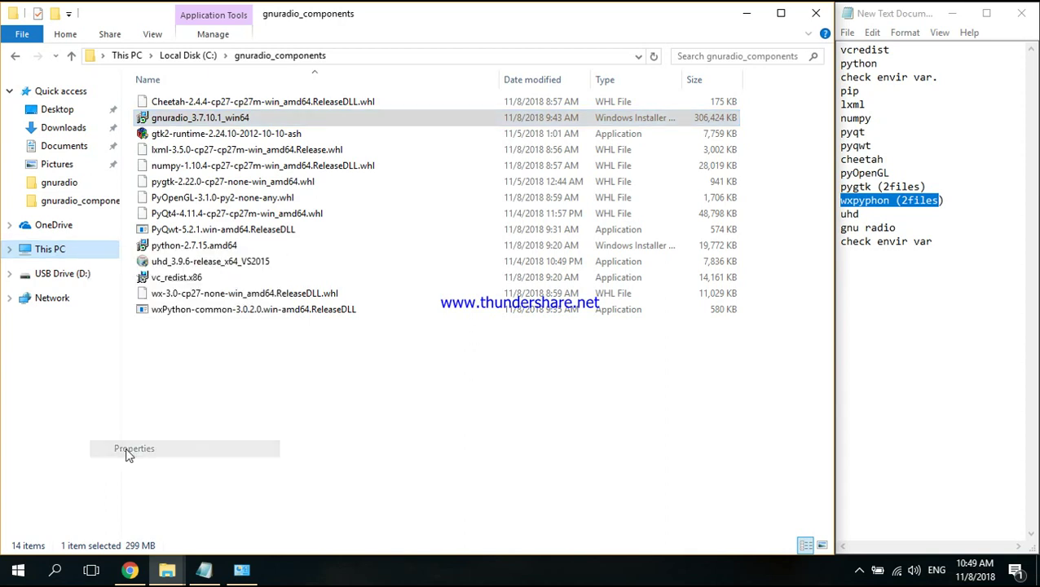
left_click(187, 225)
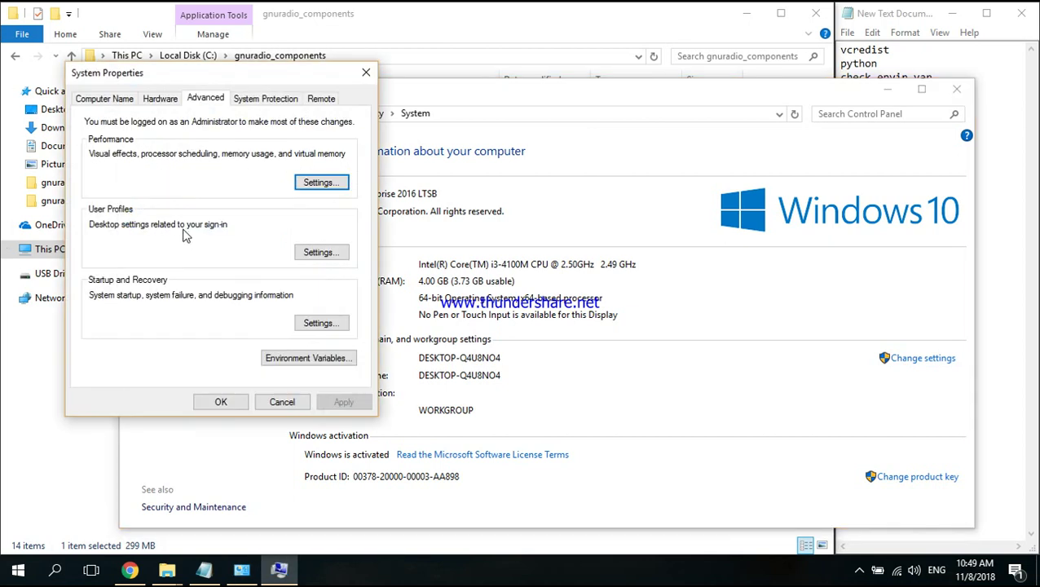
left_click(300, 363)
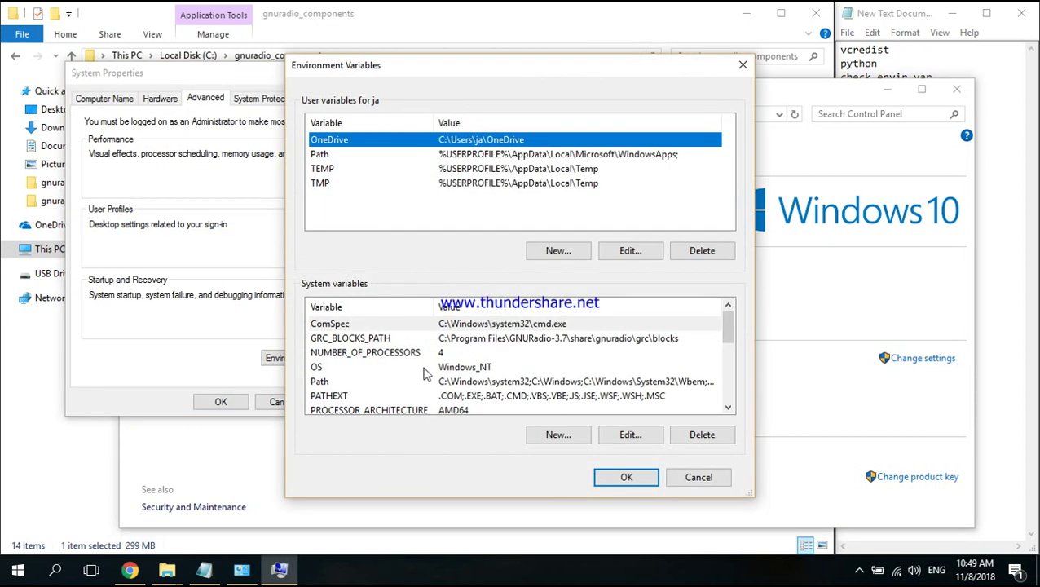
Inspect the name and value of the GRC_BLOCKS_PATH system variable and leave its editor without changes
left_click(522, 341)
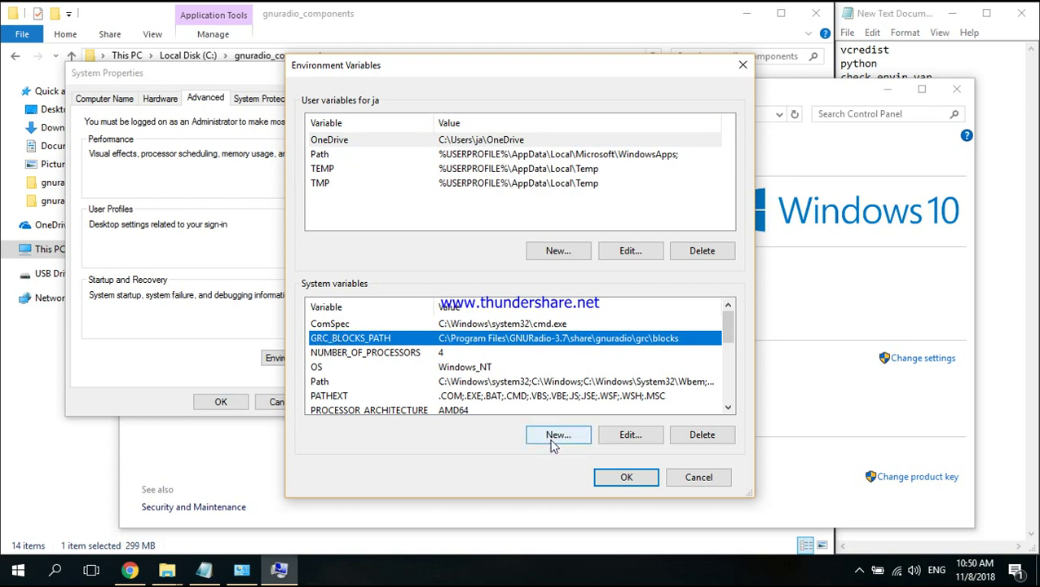
left_click(630, 435)
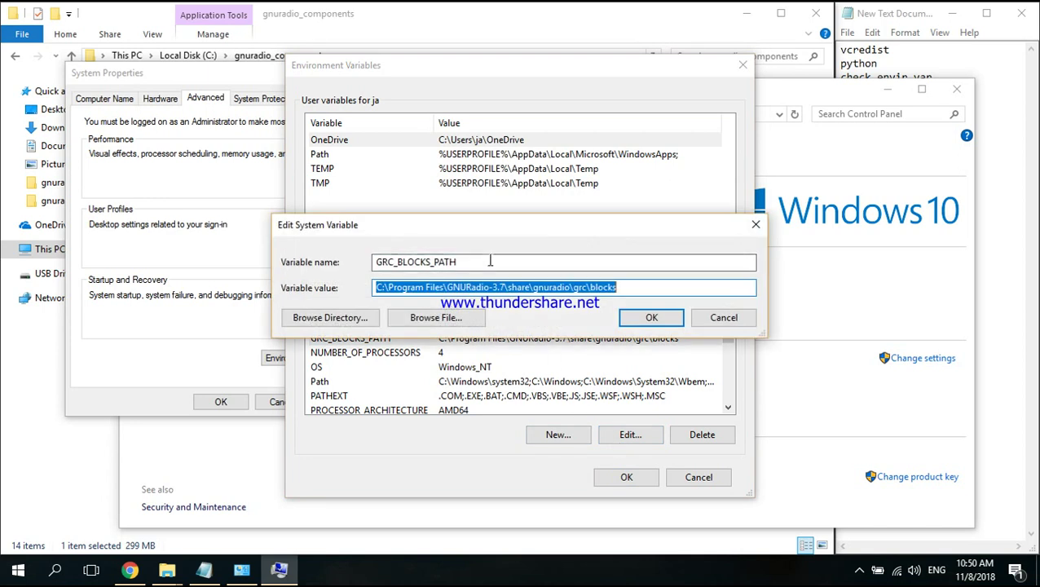
left_click_drag(487, 261, 353, 260)
left_click(399, 262)
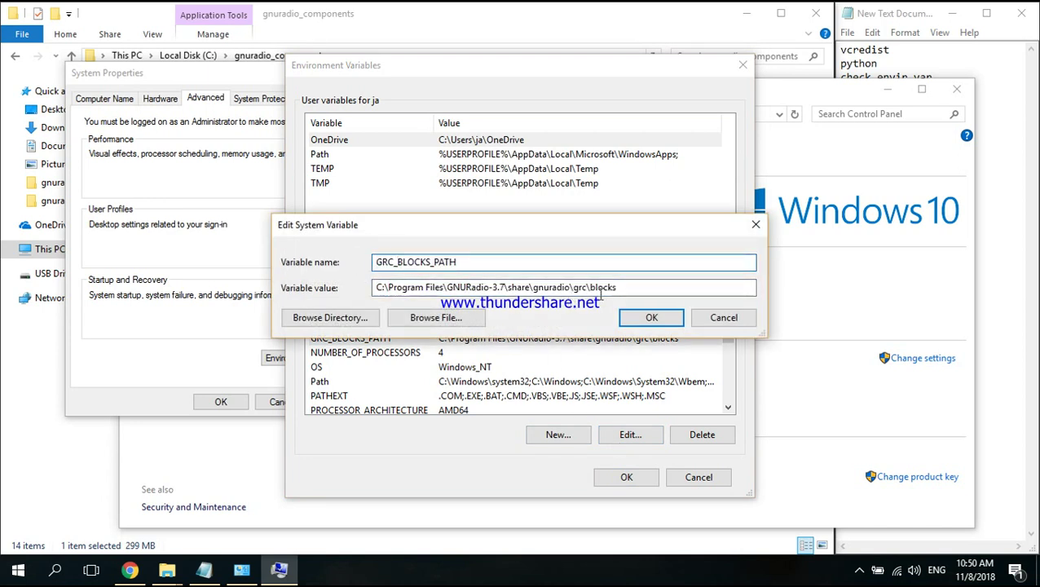
left_click_drag(627, 287, 346, 292)
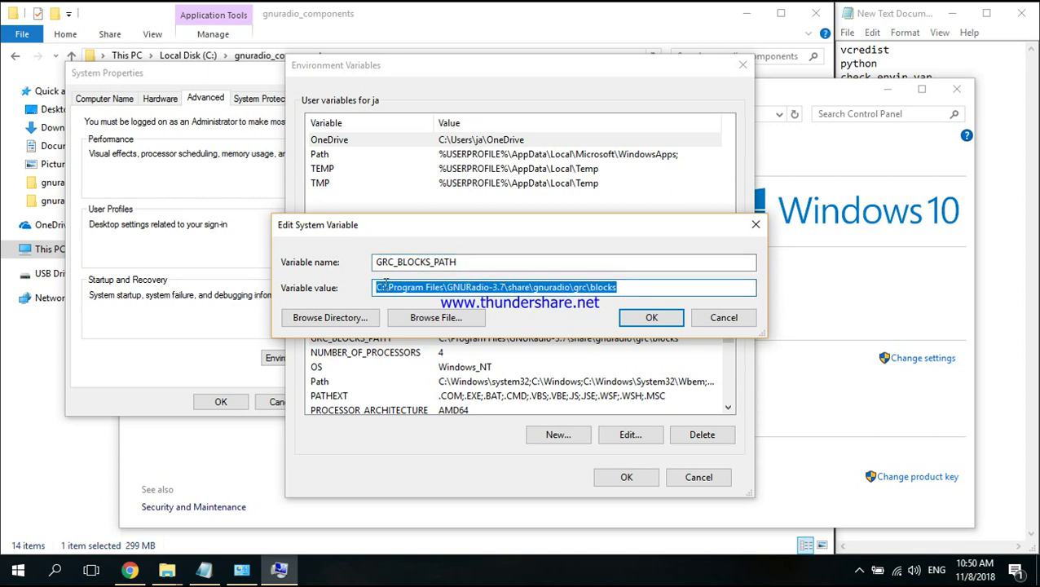
left_click(722, 319)
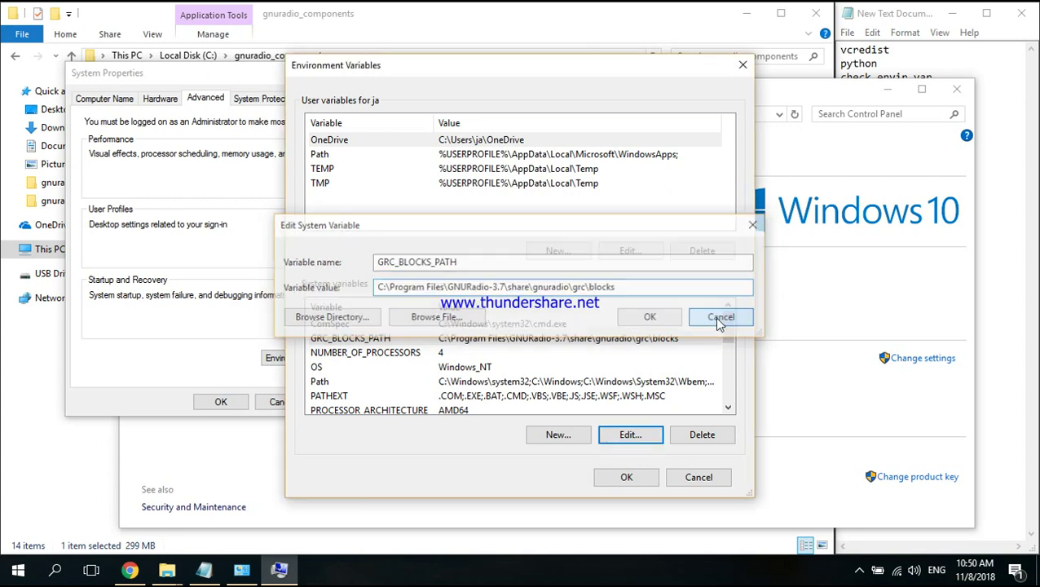
Check the system Path variable for the C:\Python27 and C:\Python27\Scripts entries and close its editor
double_click(511, 381)
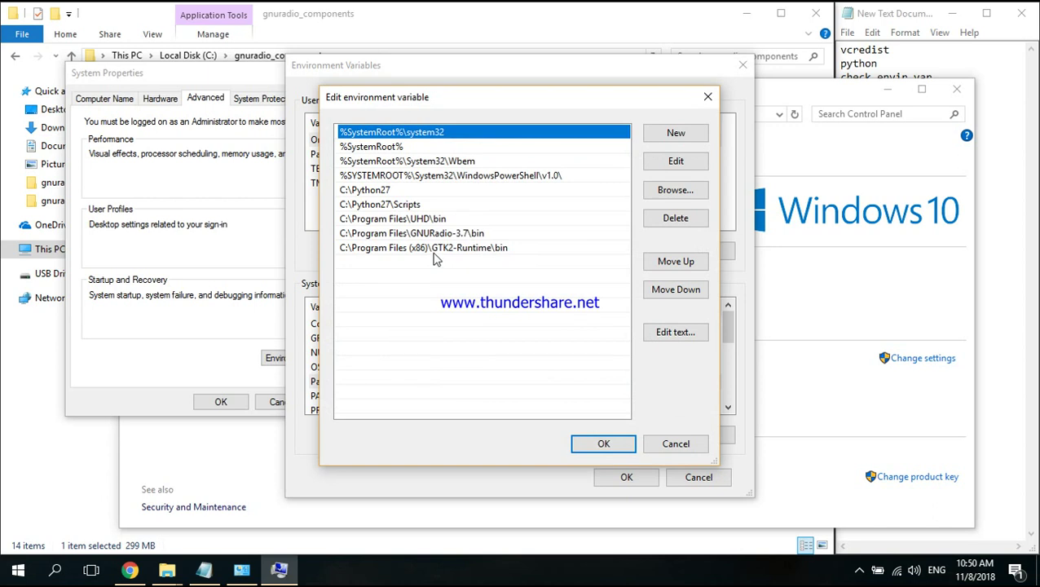
left_click(396, 191)
left_click(399, 205)
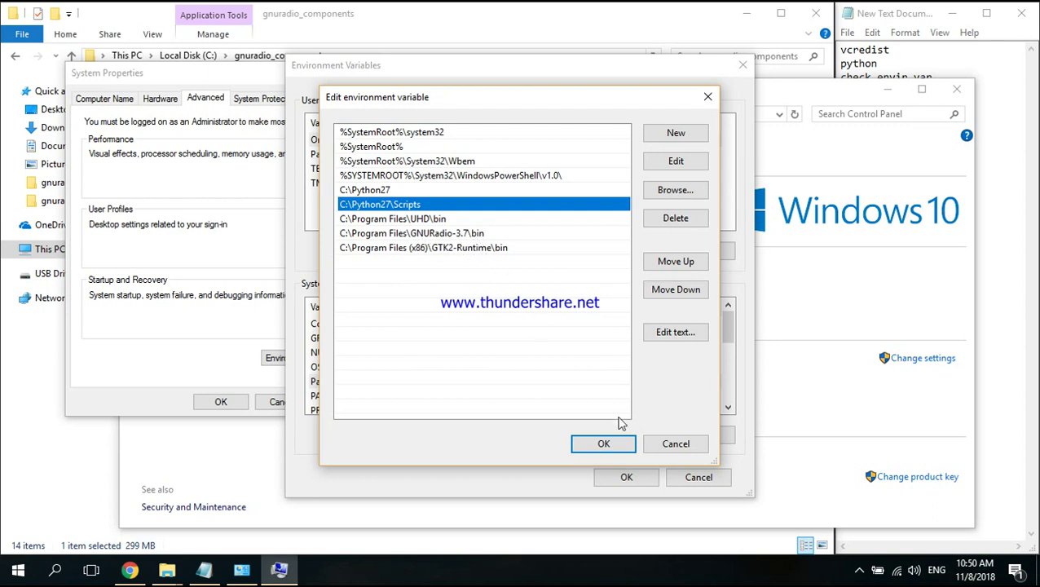
left_click(620, 447)
Check the value of the PYTHONPATH system variable and close all the environment variable and system windows
scroll(487, 387, "down", 3)
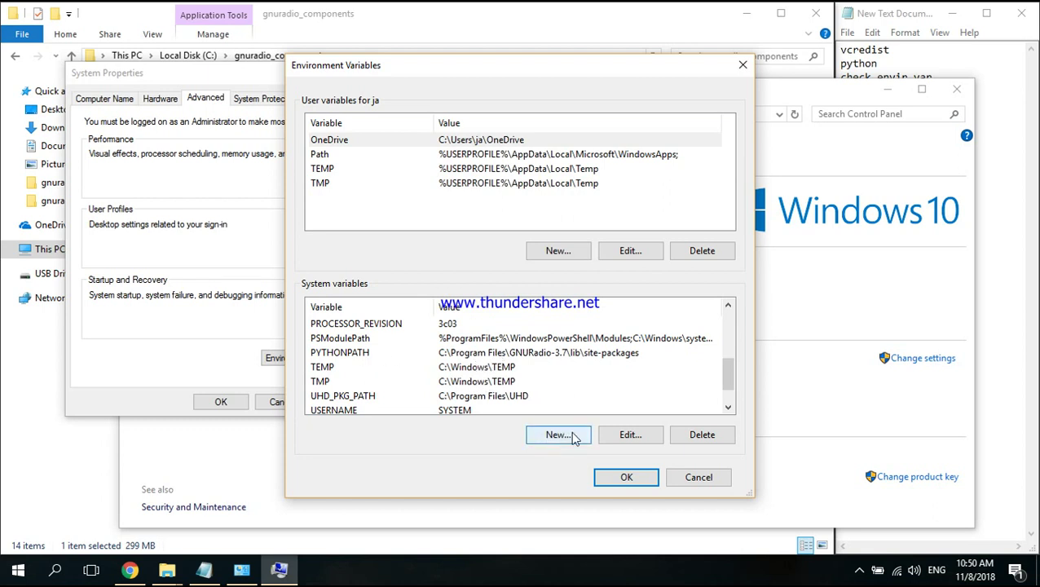
double_click(540, 353)
left_click(392, 289)
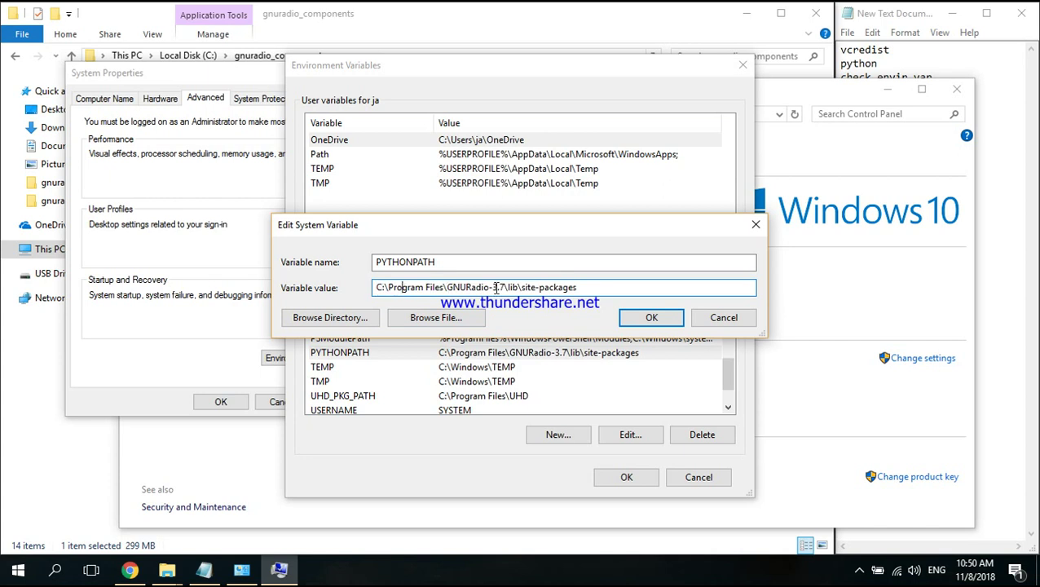
left_click(642, 322)
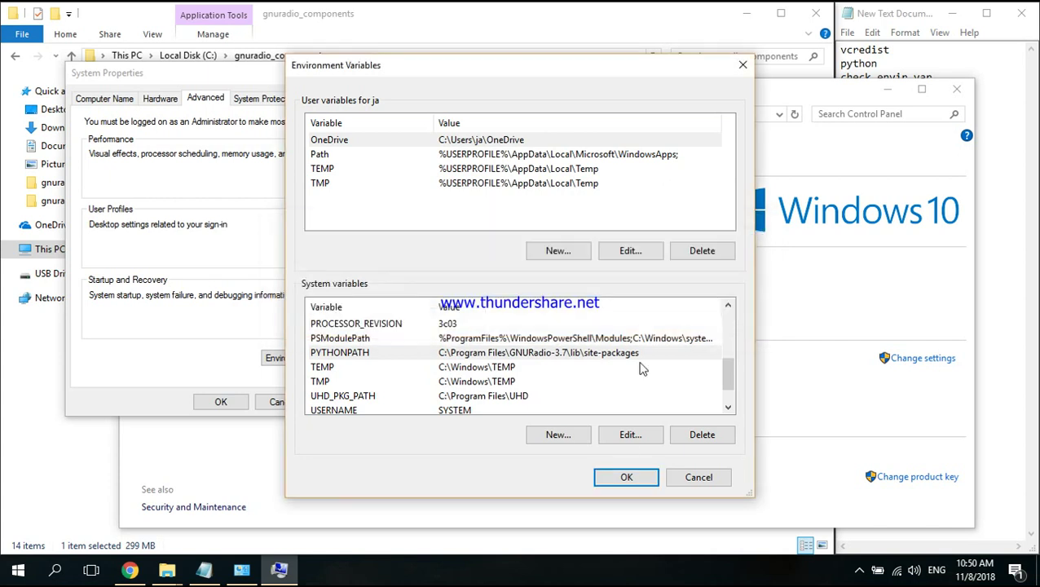
left_click(623, 478)
left_click(222, 403)
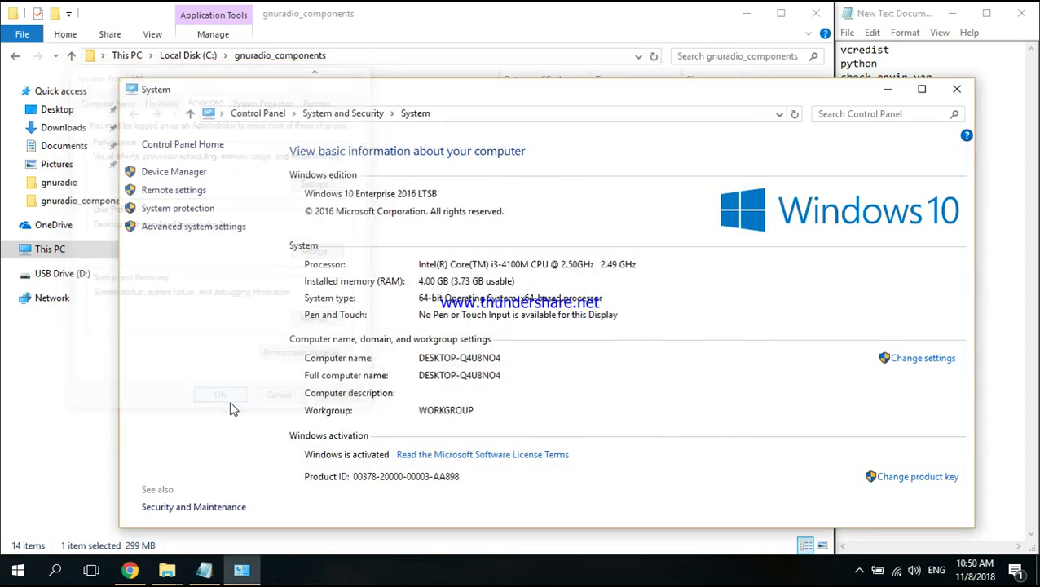
left_click(955, 89)
Search Windows for "gnu", launch GNURadio Companion, and maximize its window
left_click(52, 567)
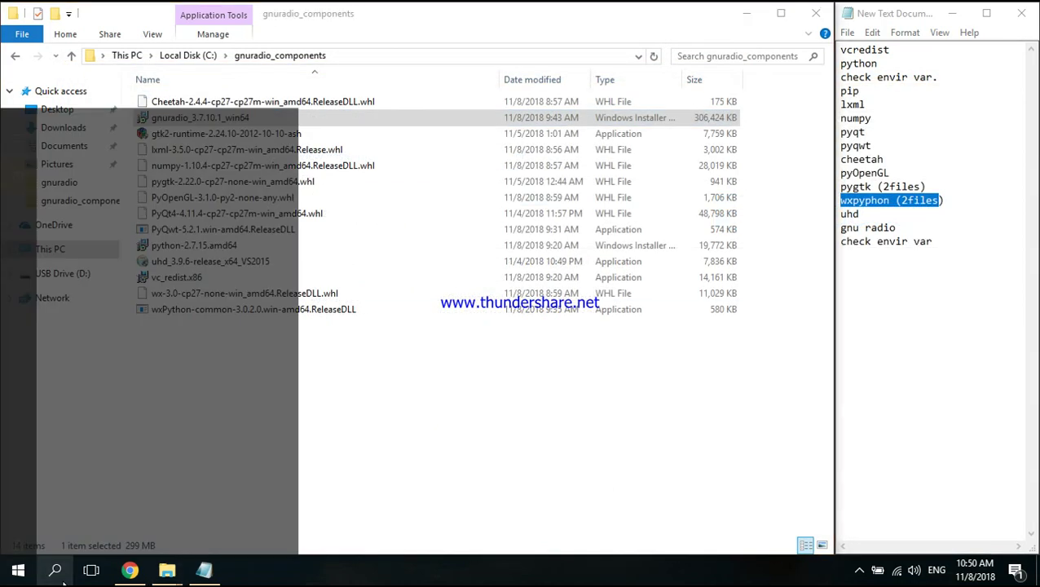
type("gnu")
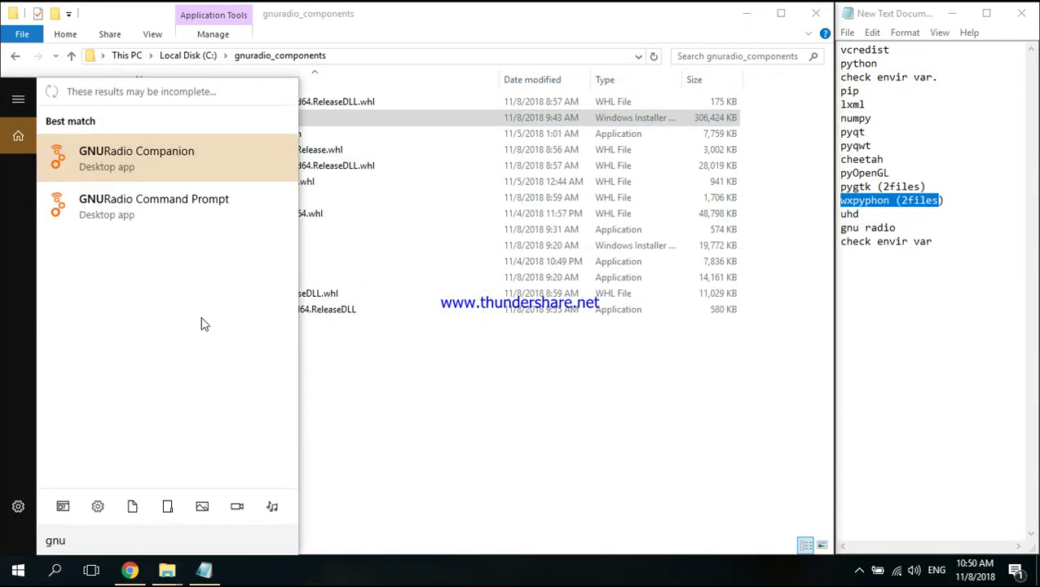
left_click(175, 153)
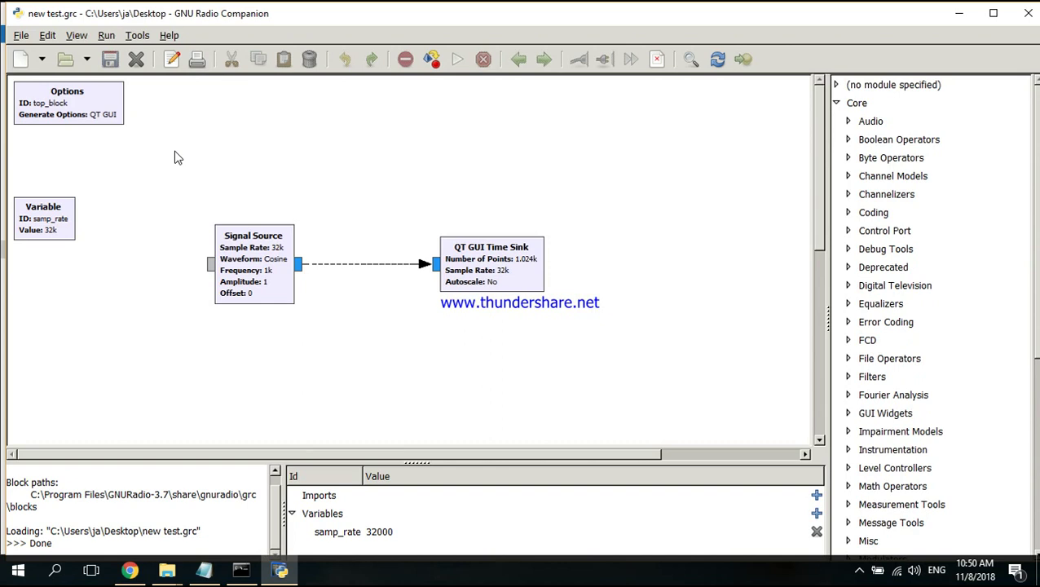
left_click_drag(163, 179, 632, 327)
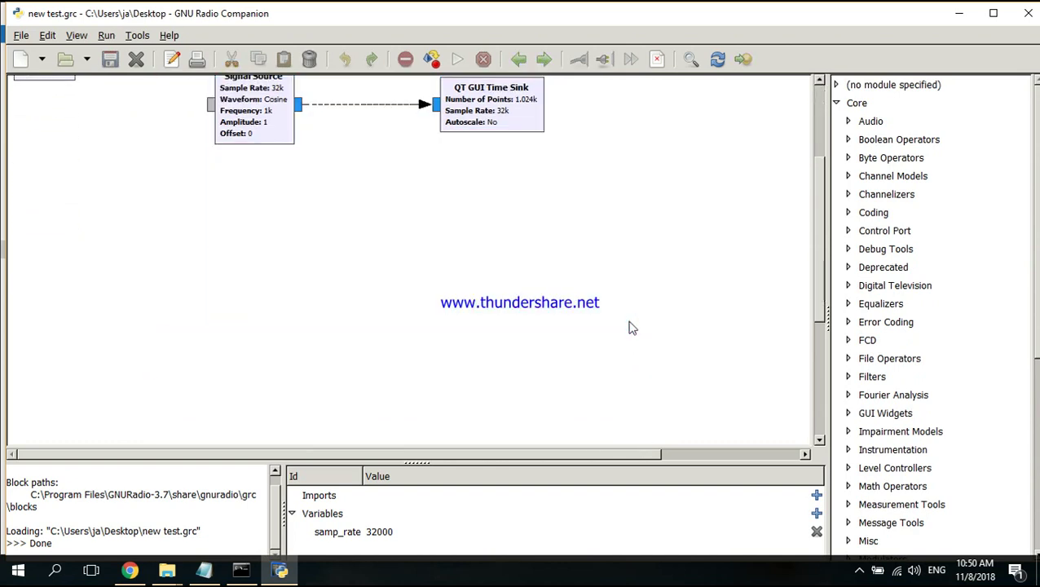
left_click_drag(816, 278, 806, 155)
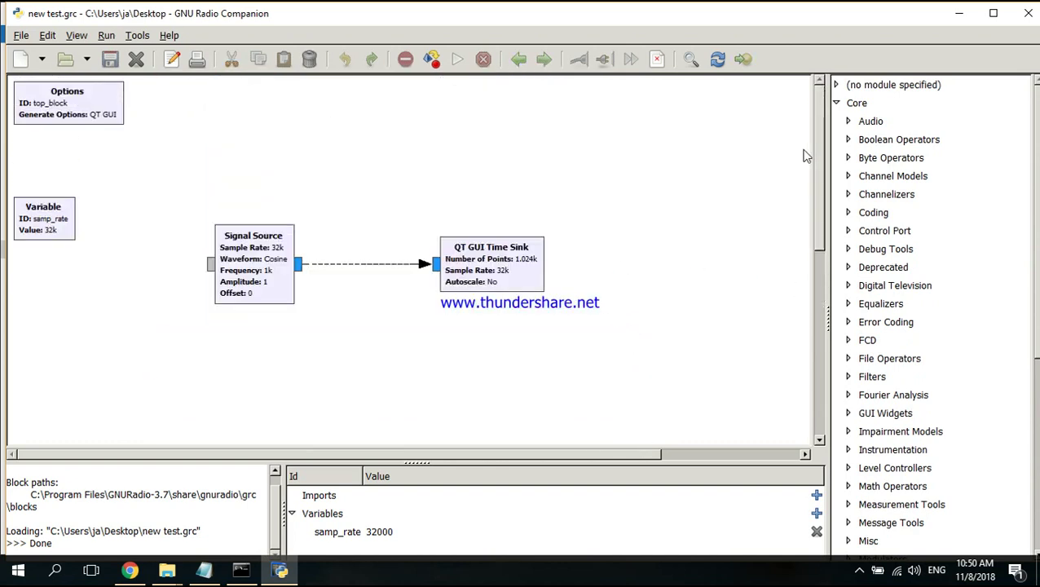
double_click(223, 16)
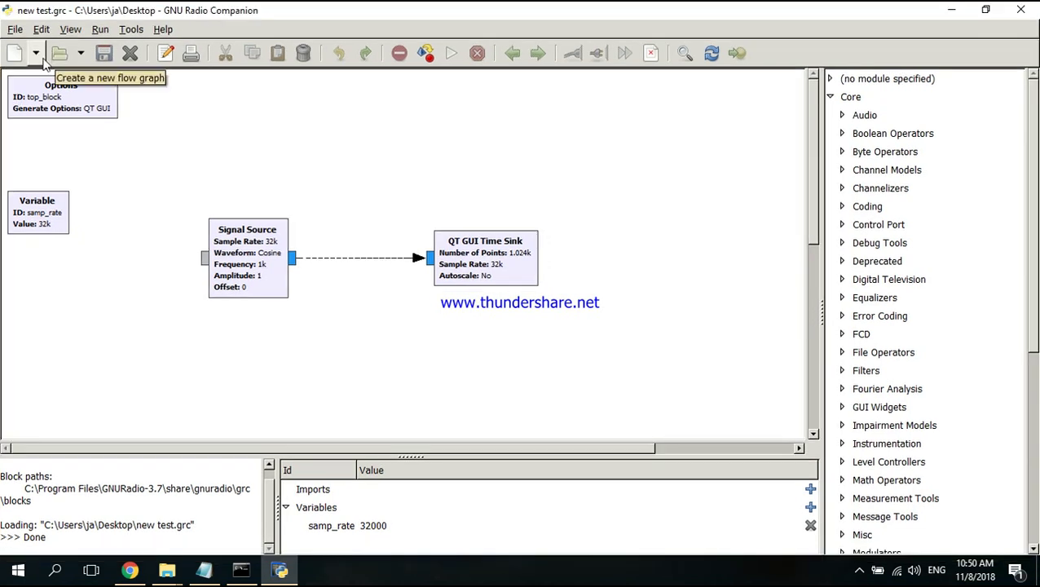
left_click(14, 28)
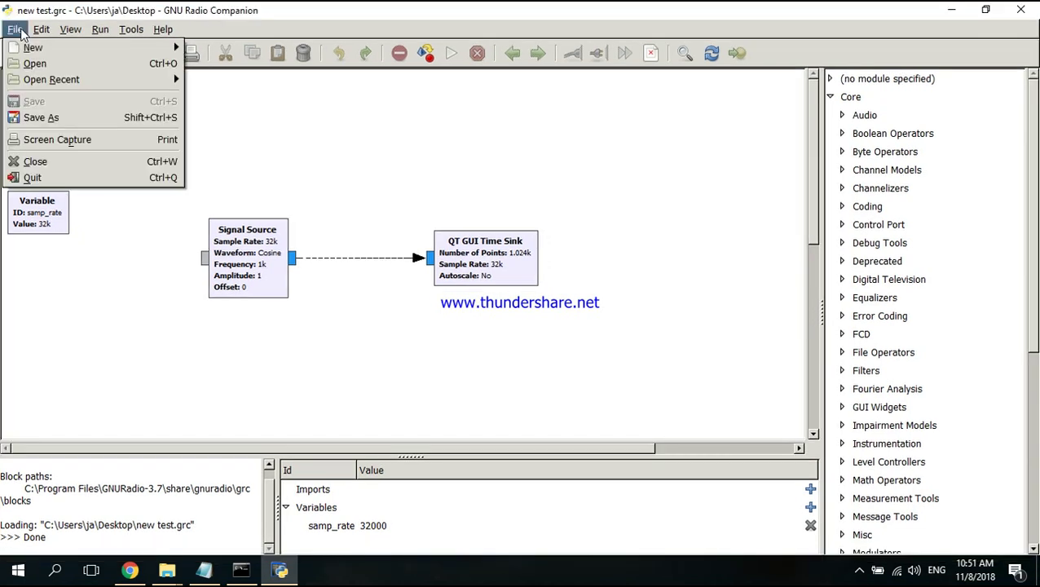
left_click(77, 123)
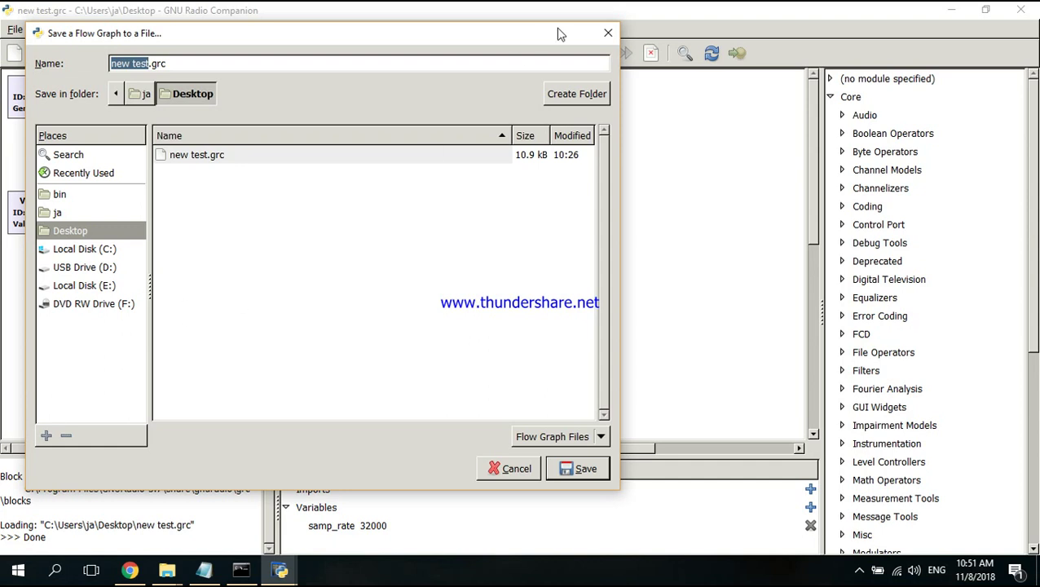
left_click(608, 34)
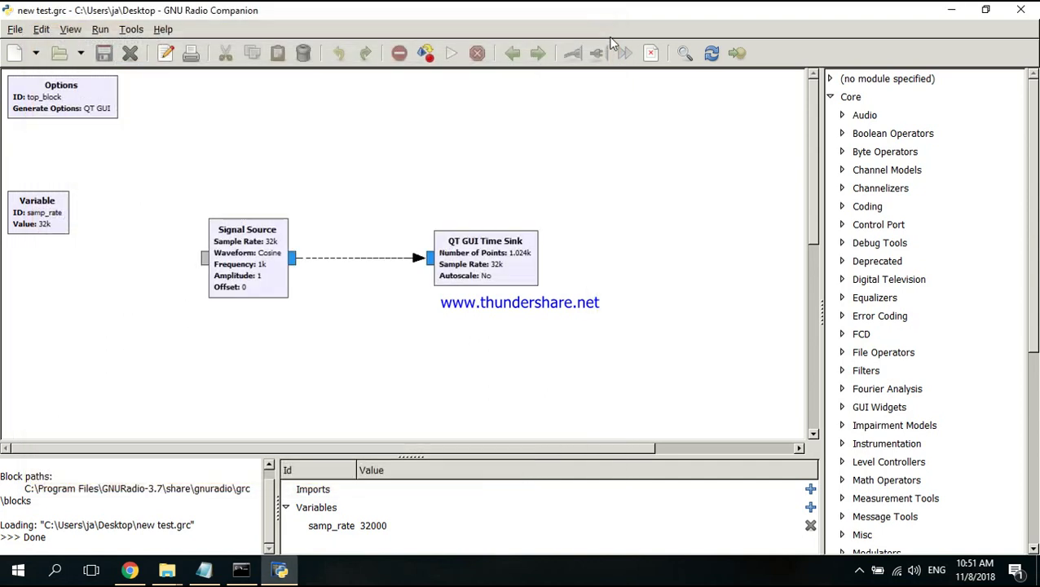
Execute the new test.grc flow graph to plot the signal source in the QT GUI time sink
left_click(451, 54)
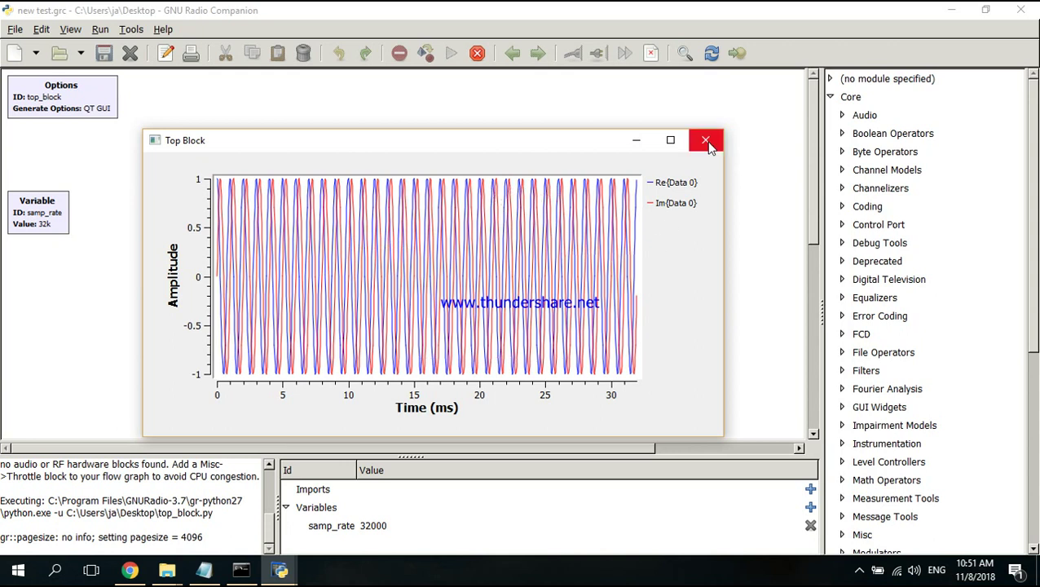
left_click(859, 570)
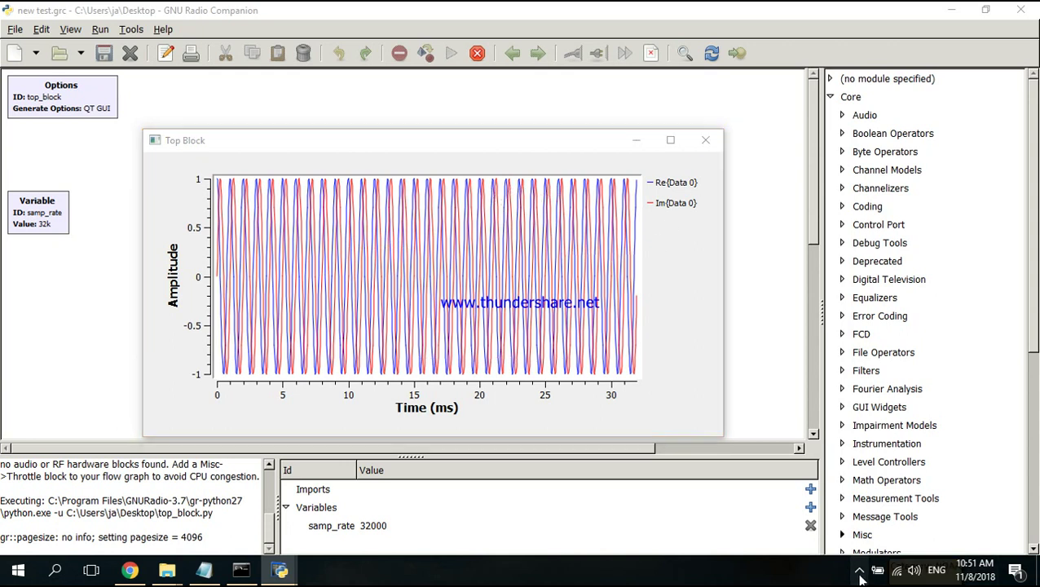